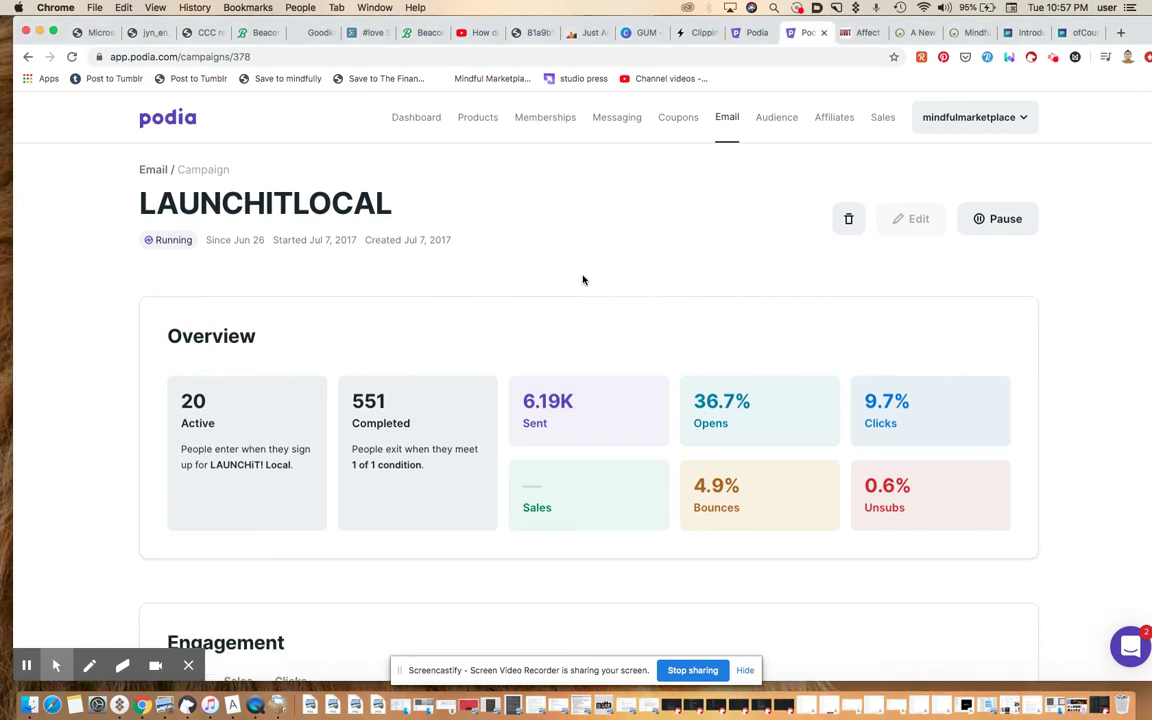
Step: Scroll the LAUNCHITLOCAL campaign overview to see its stats: 6.19K sent, 36.7% opens, 9.7% clicks
scroll(583, 280, "down", 3)
scroll(581, 278, "up", 2)
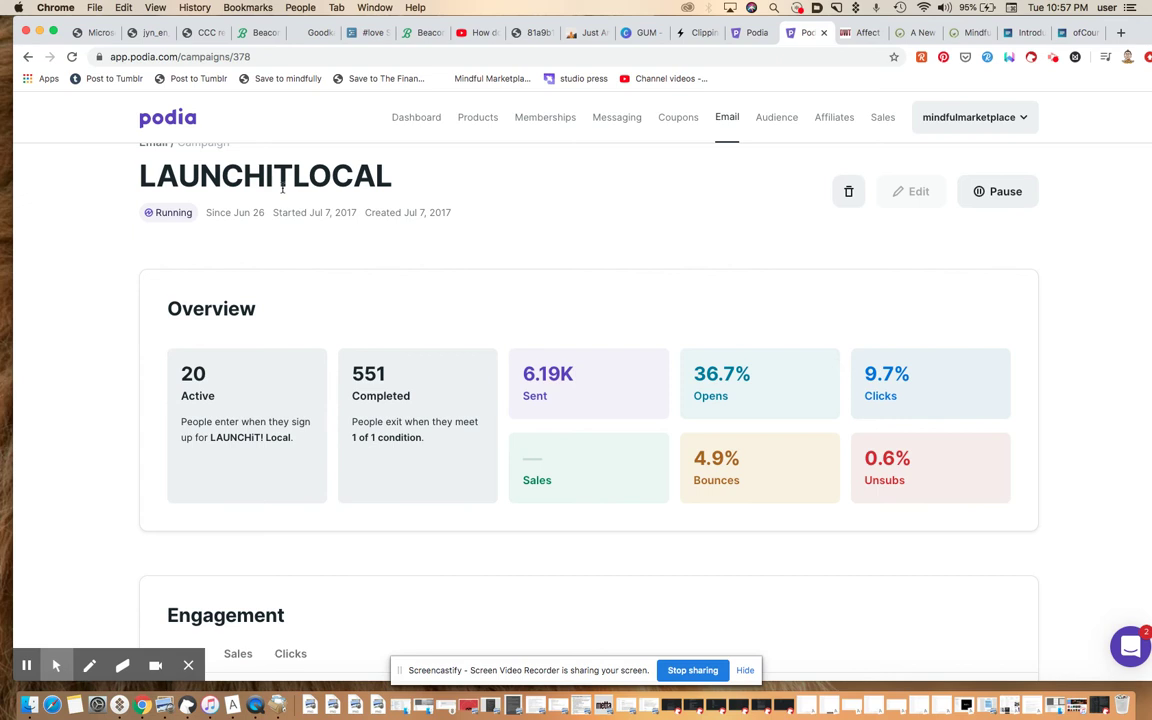
scroll(282, 188, "up", 1)
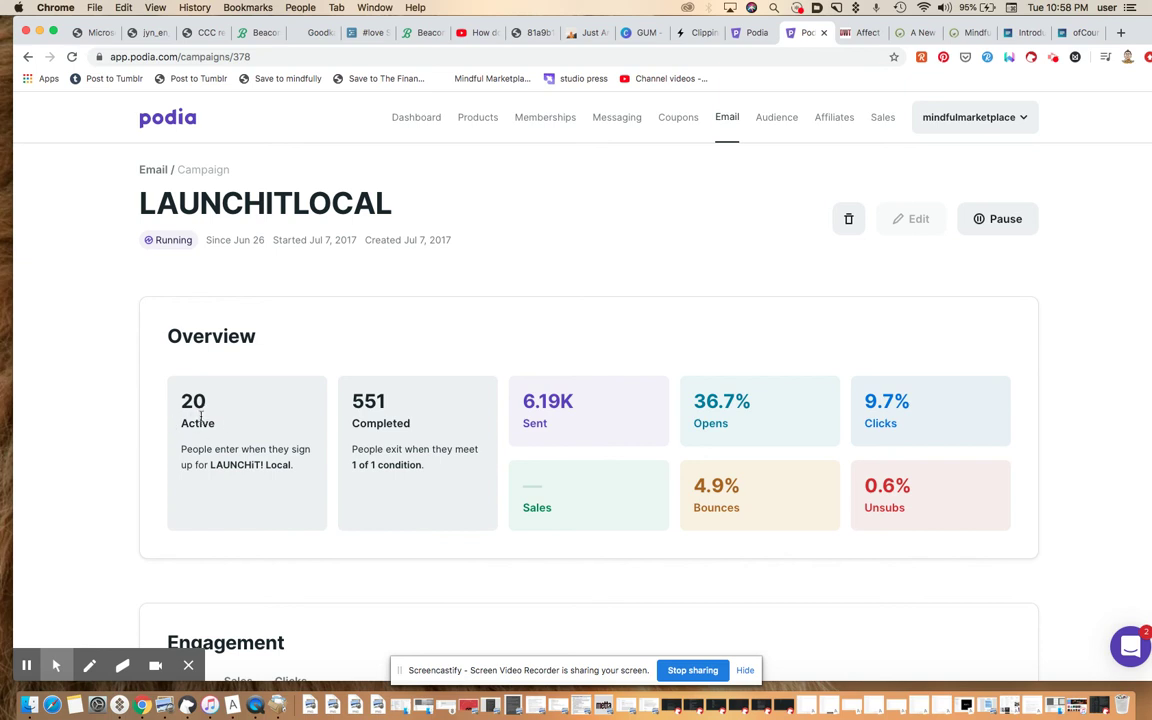
mouse_move(548, 422)
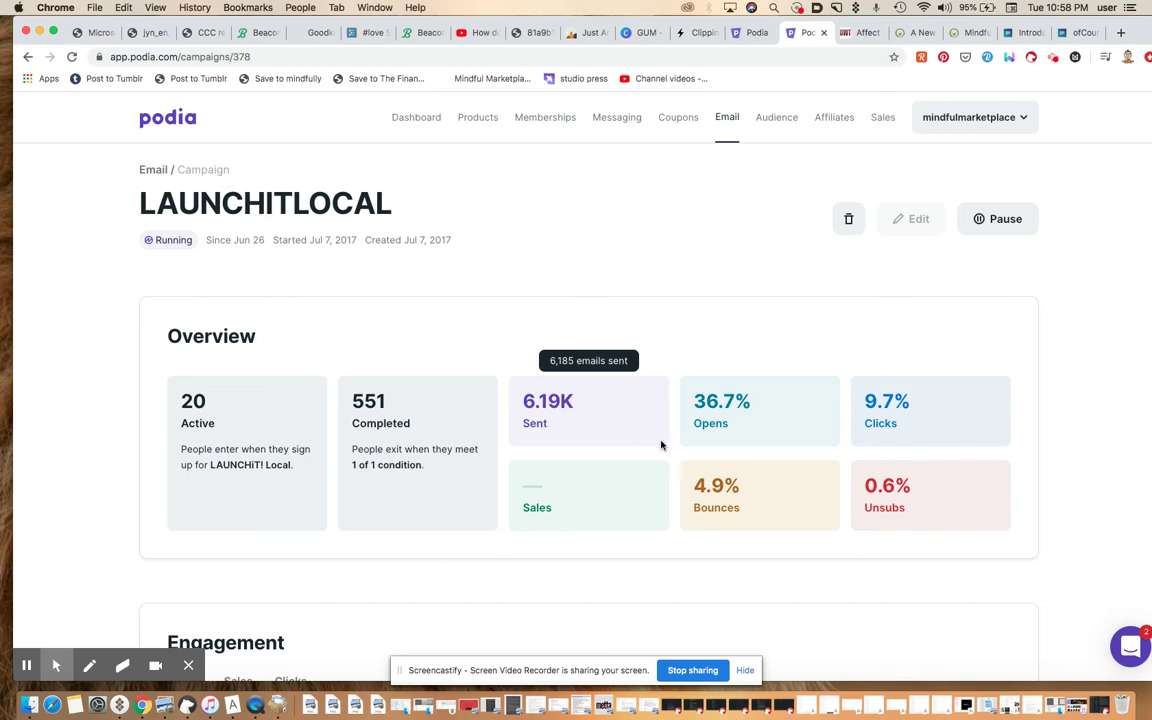
mouse_move(699, 442)
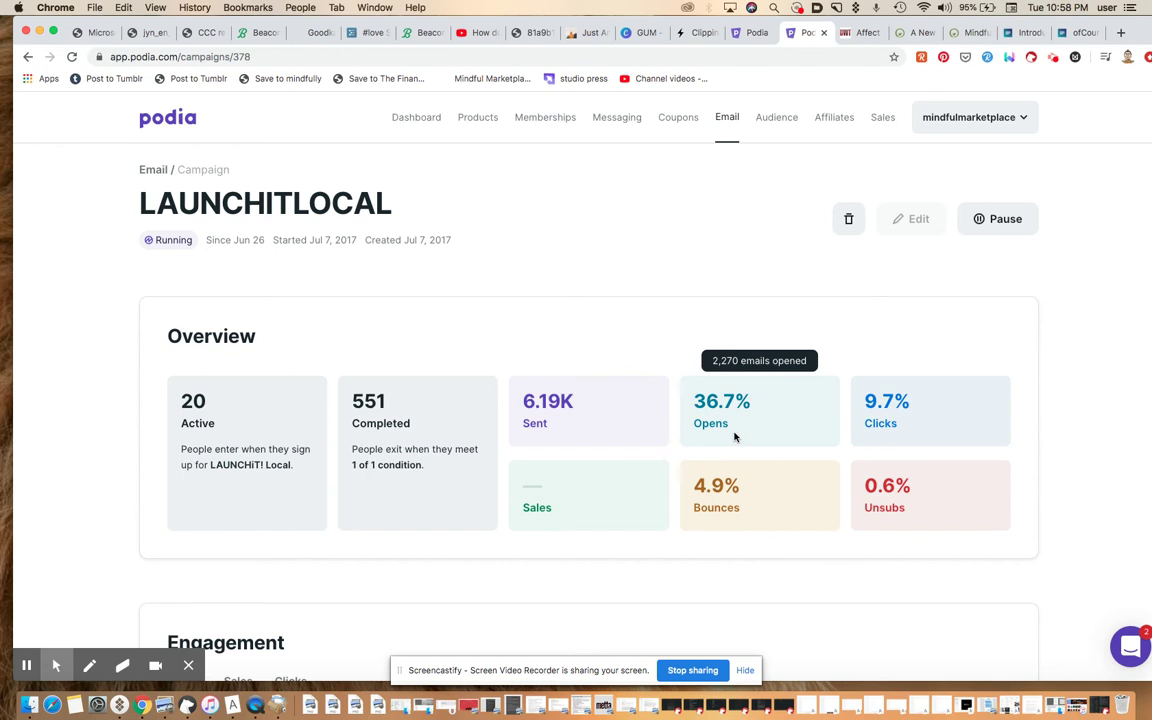
mouse_move(908, 428)
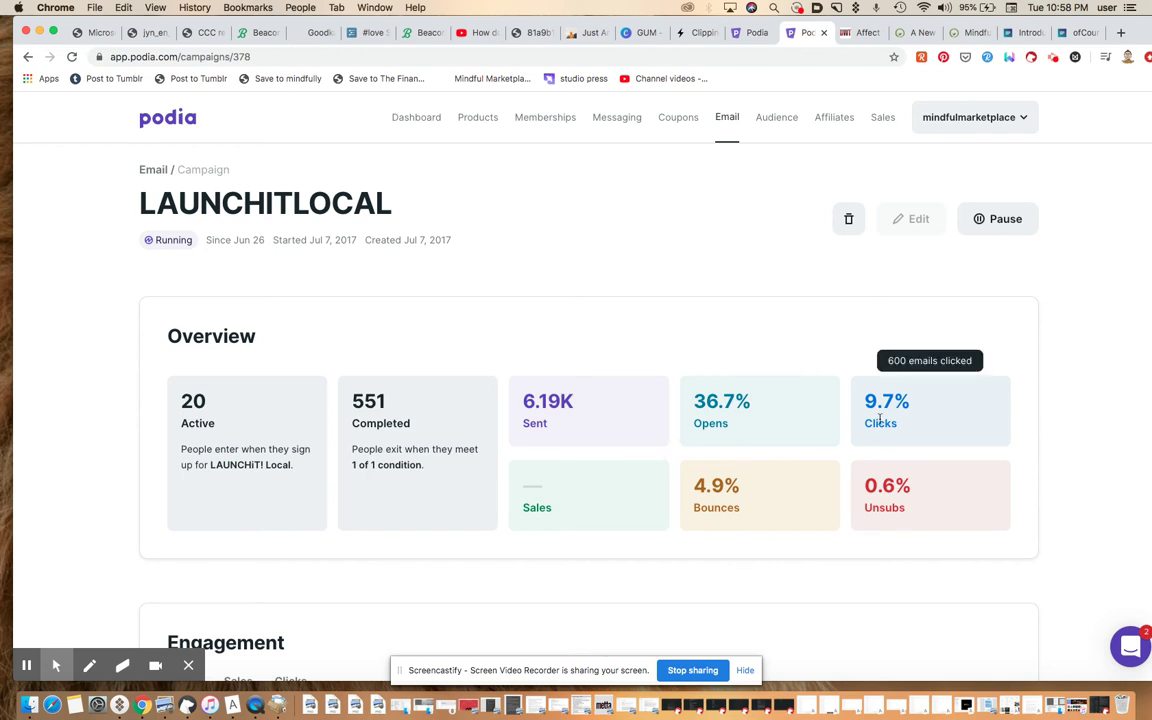
mouse_move(905, 529)
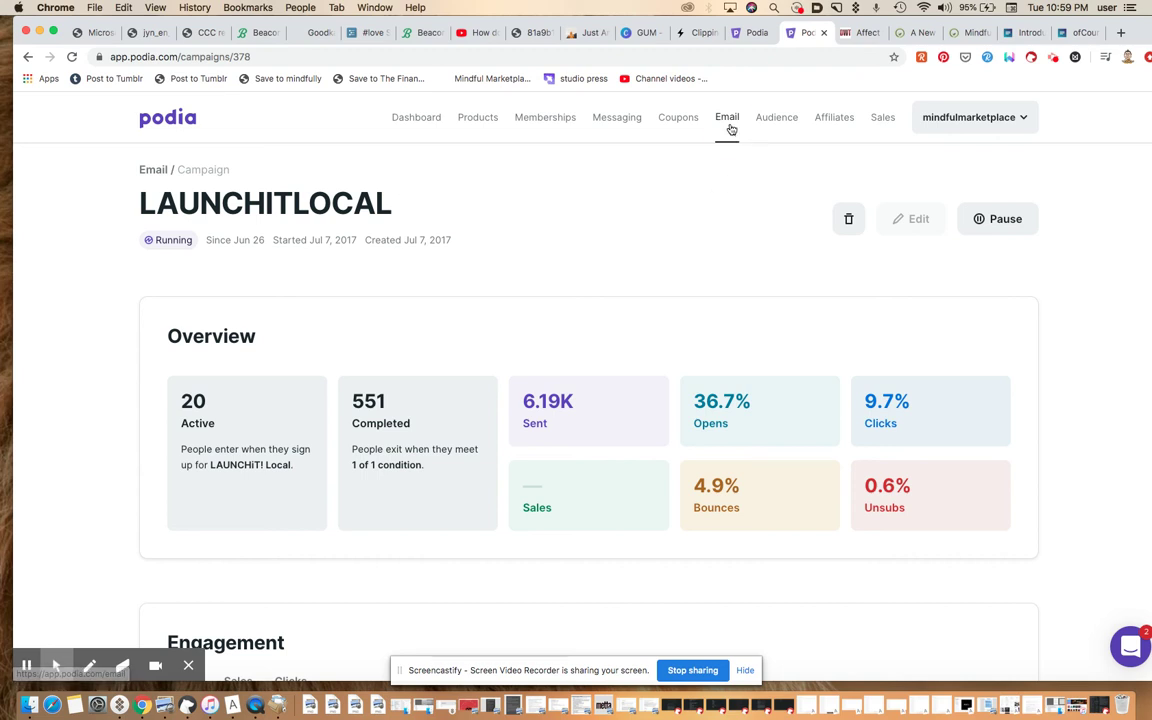
left_click(730, 129)
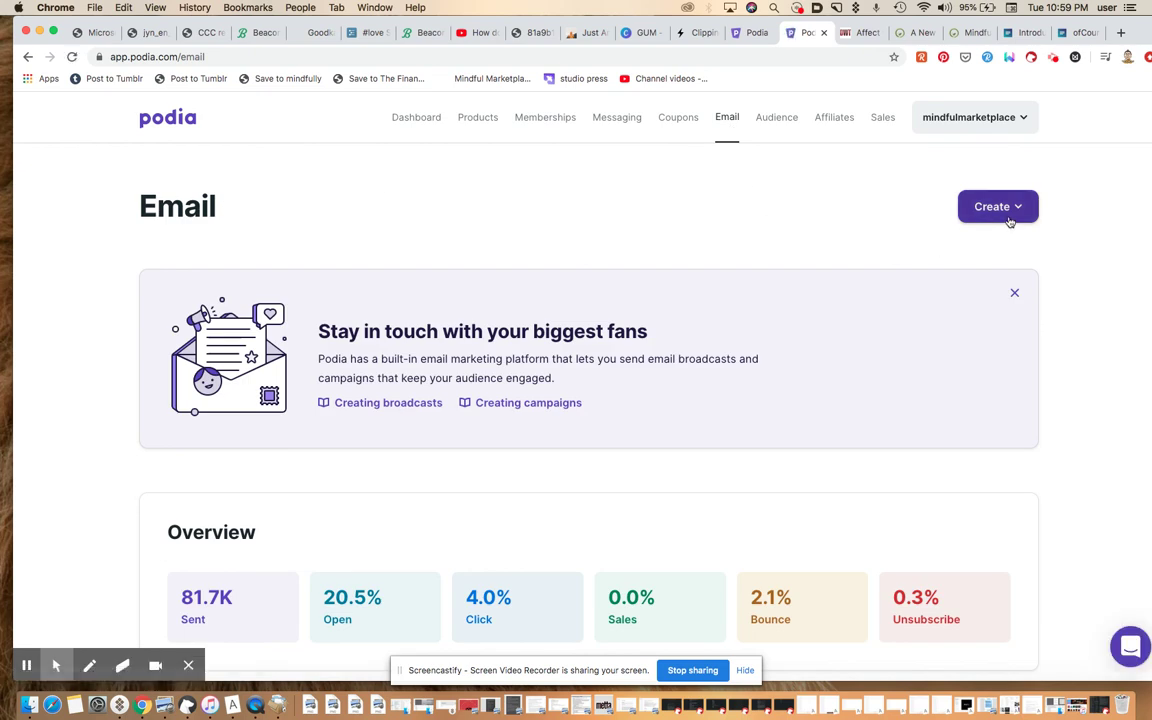
Step: Bring up the Create menu's options for a new broadcast or campaign
left_click(1008, 217)
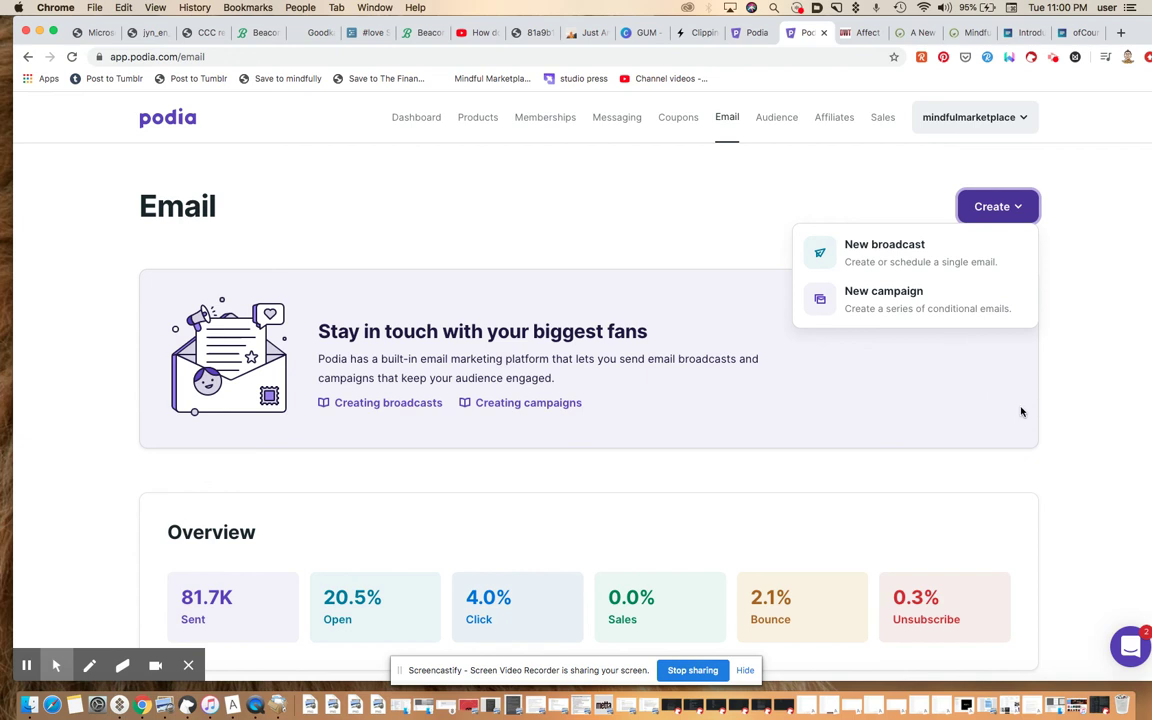
key("Down")
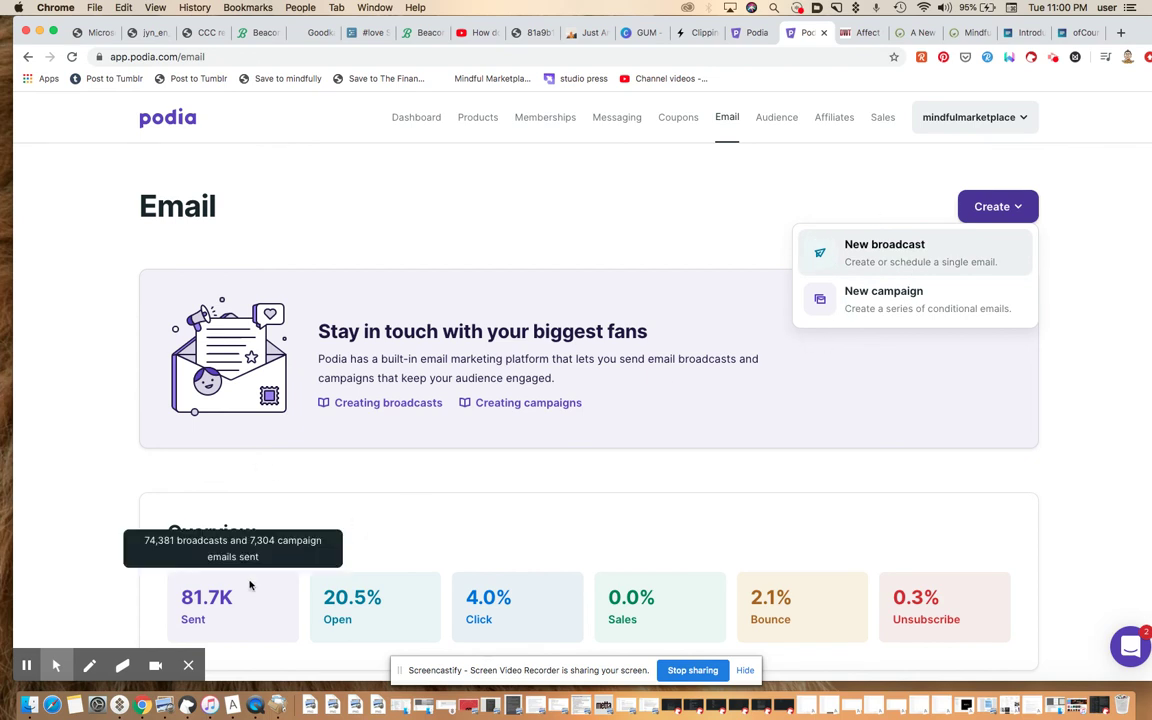
mouse_move(197, 521)
mouse_move(344, 606)
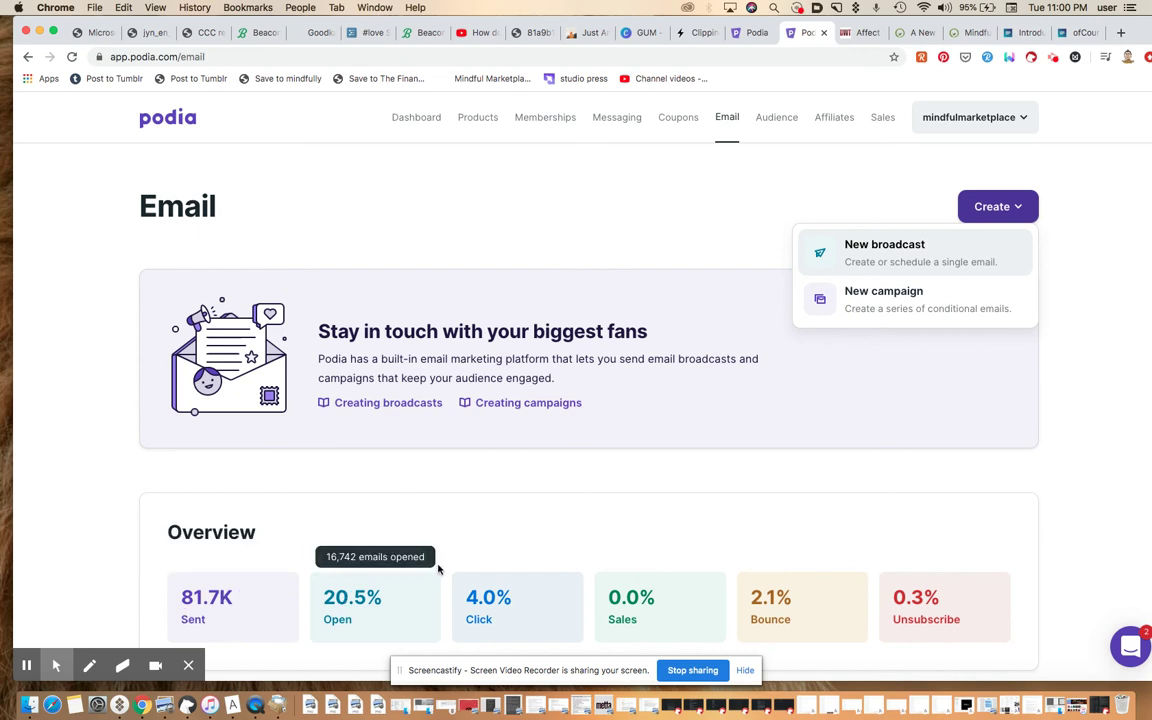
mouse_move(676, 602)
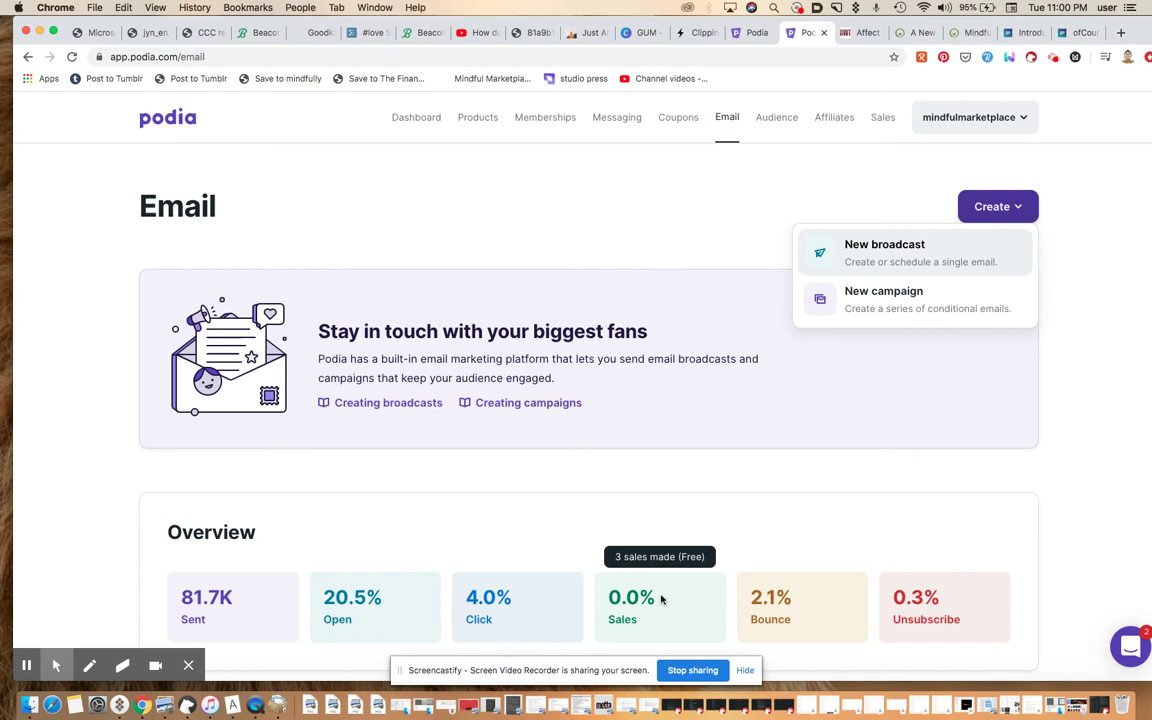
mouse_move(625, 600)
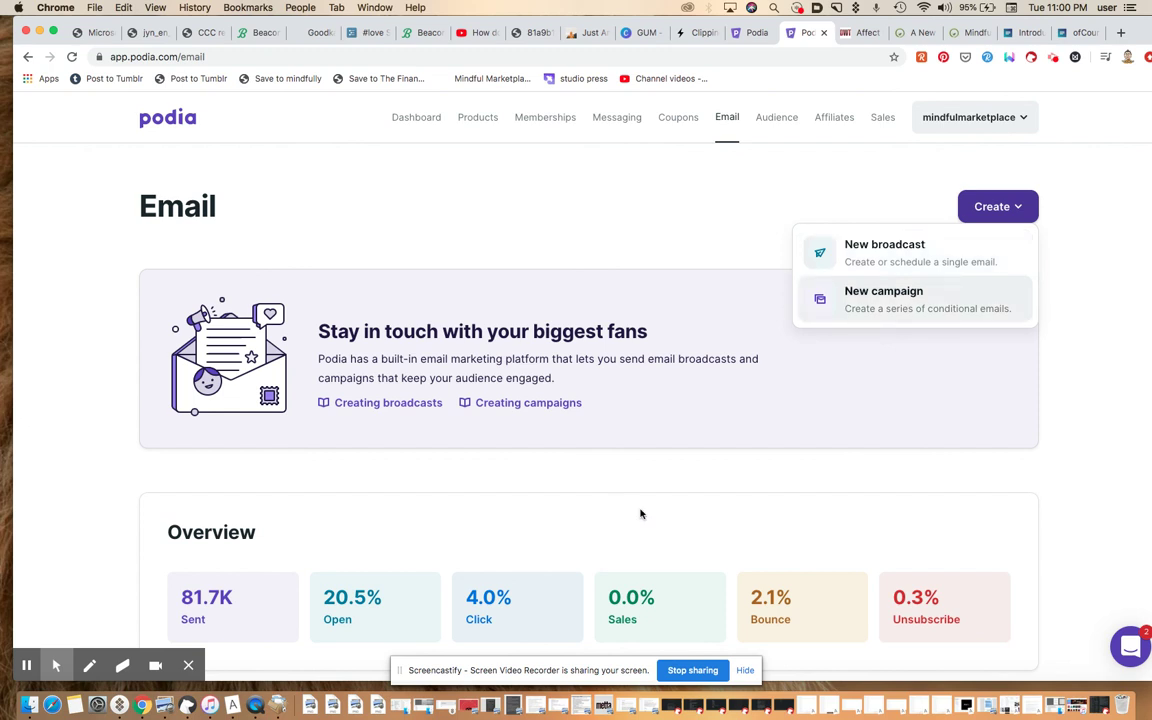
left_click(828, 532)
scroll(828, 532, "down", 2)
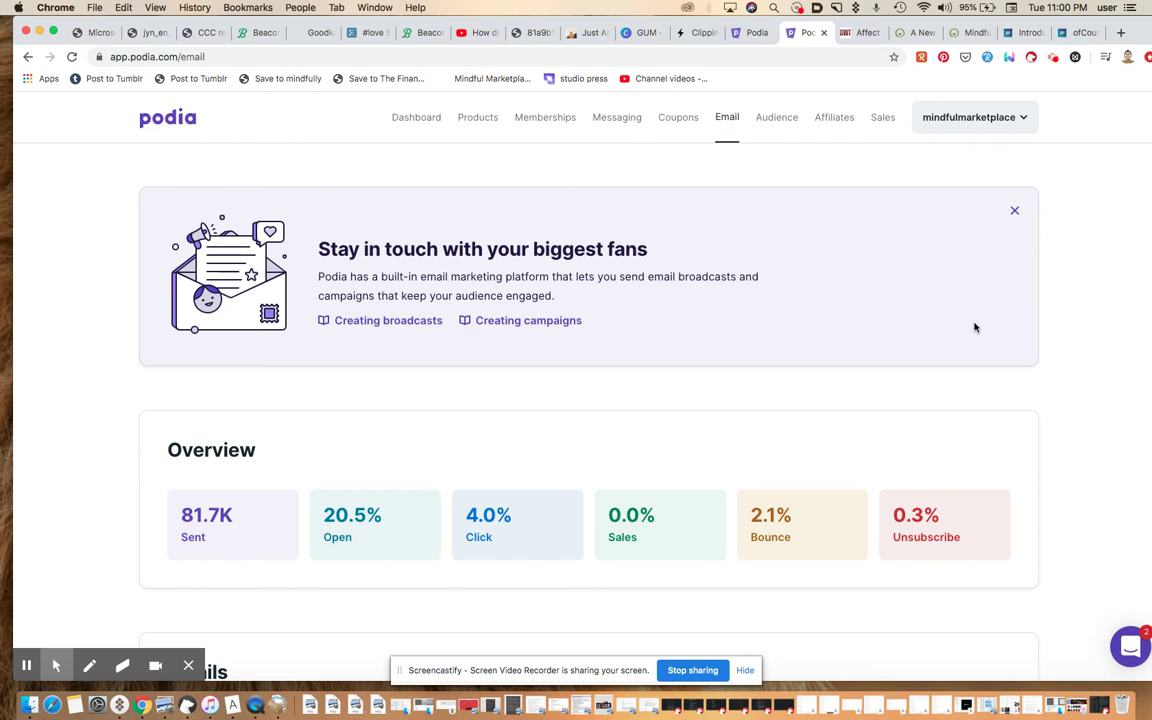
scroll(975, 327, "up", 2)
Step: Create a new campaign named 'Collect Connect and Convert For Demo Purposes', correcting typos
left_click(1017, 219)
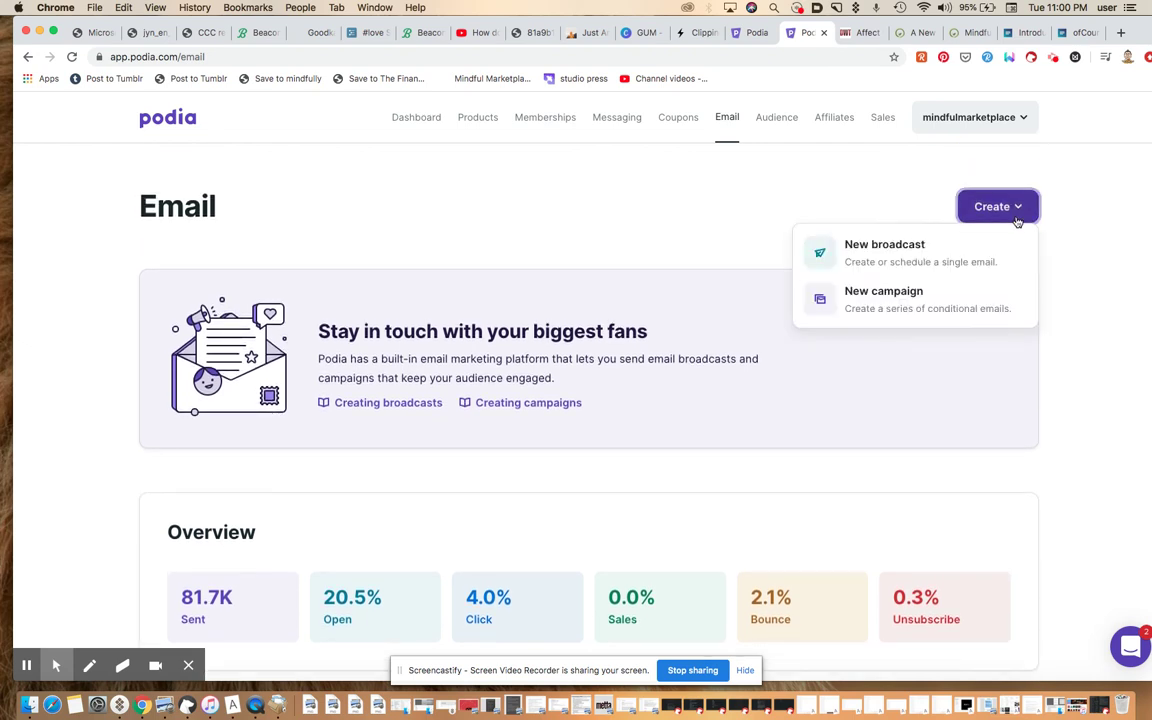
left_click(856, 252)
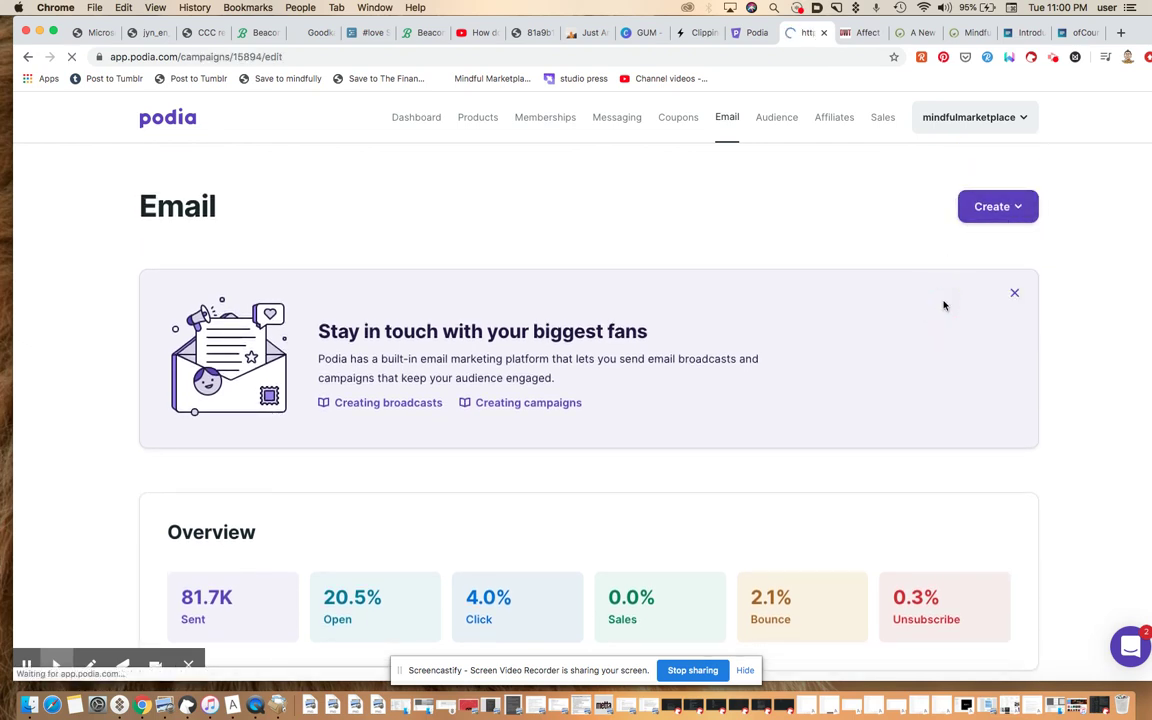
left_click(718, 410)
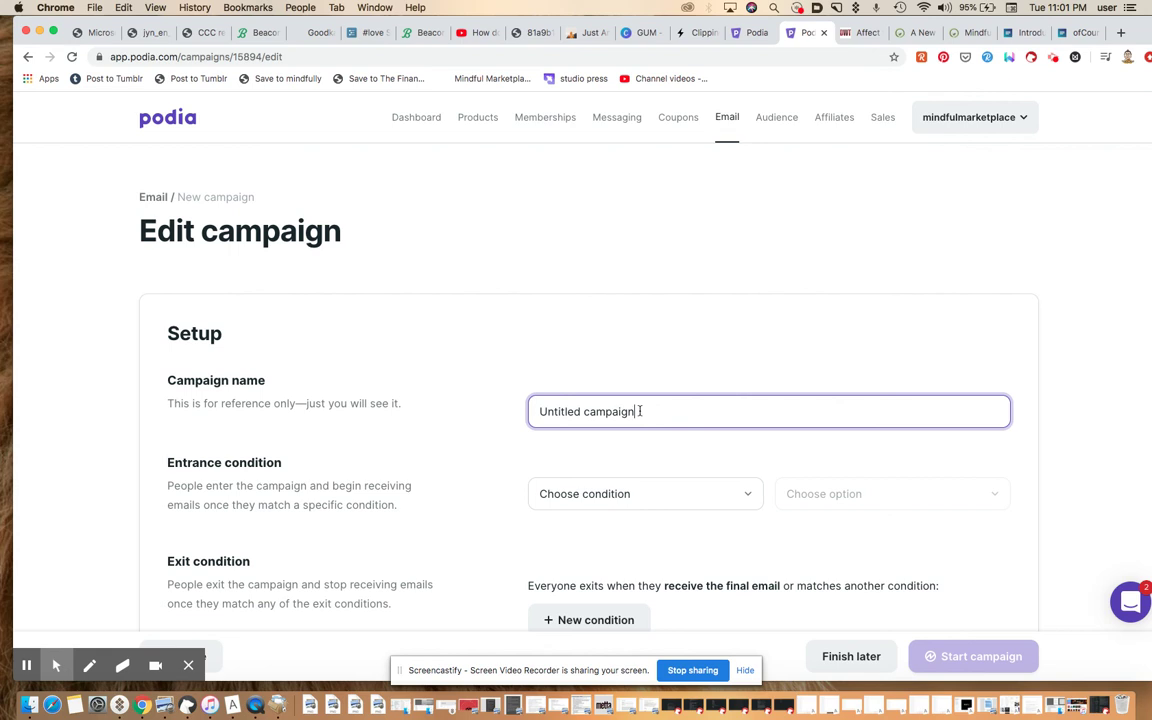
left_click_drag(640, 411, 520, 401)
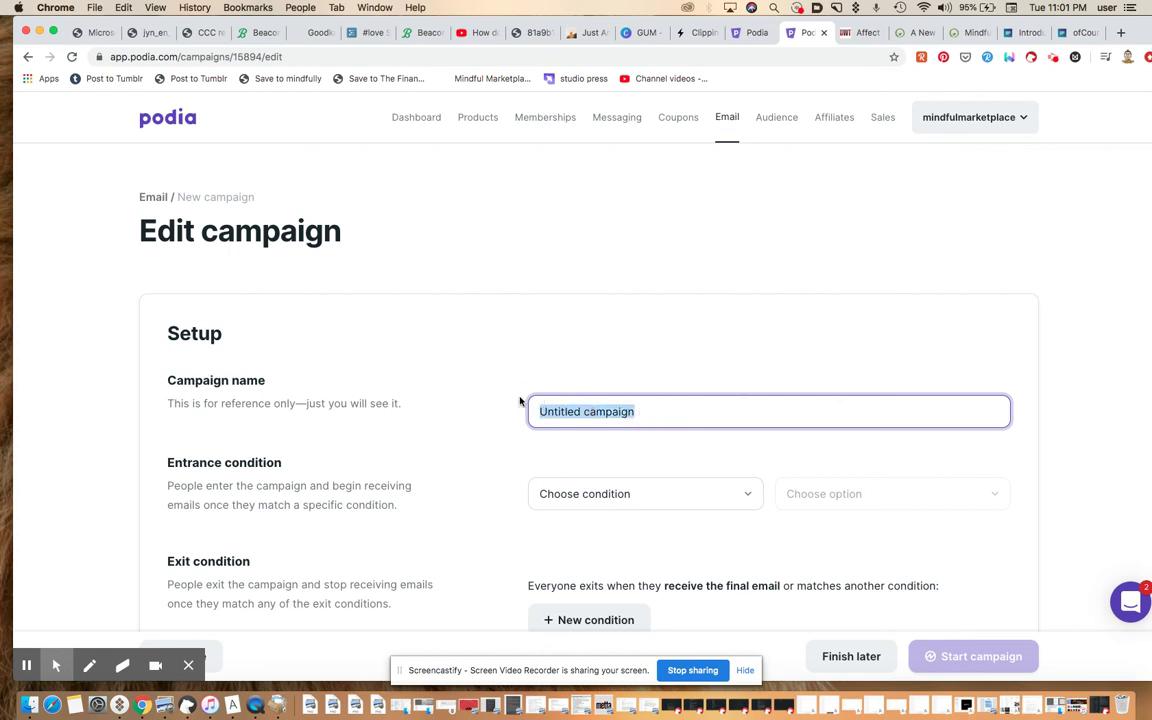
type("Collect ")
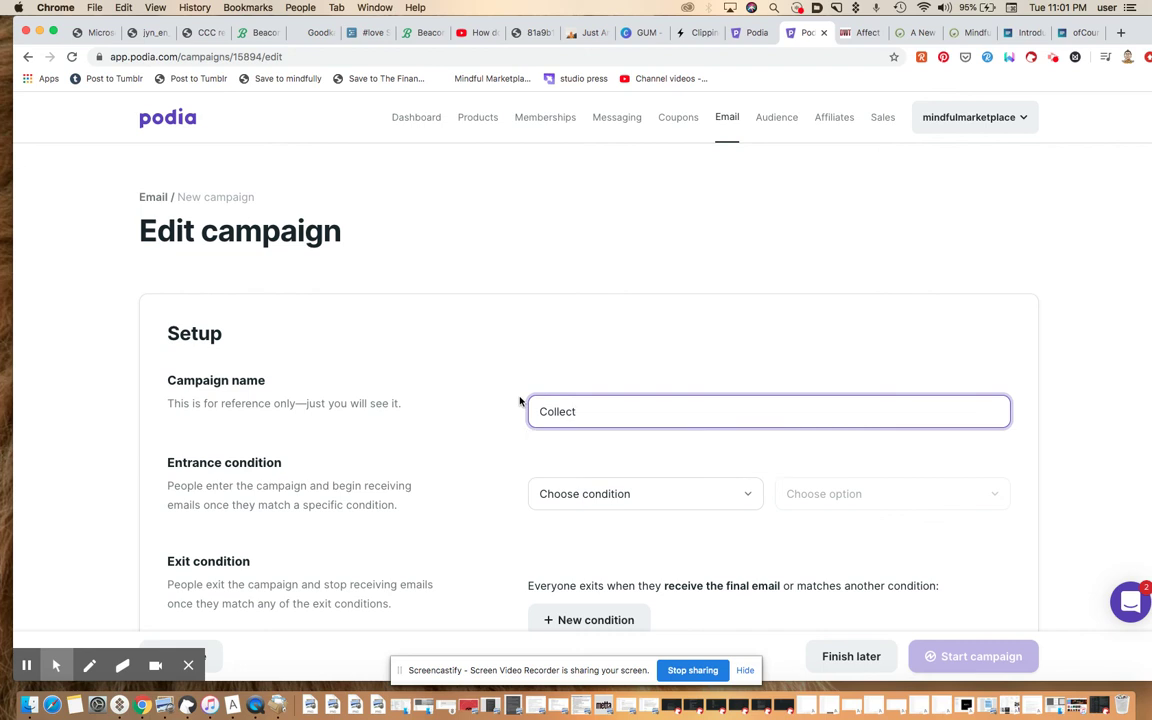
type("Connnect and Convee")
key("BackSpace")
type("rt ")
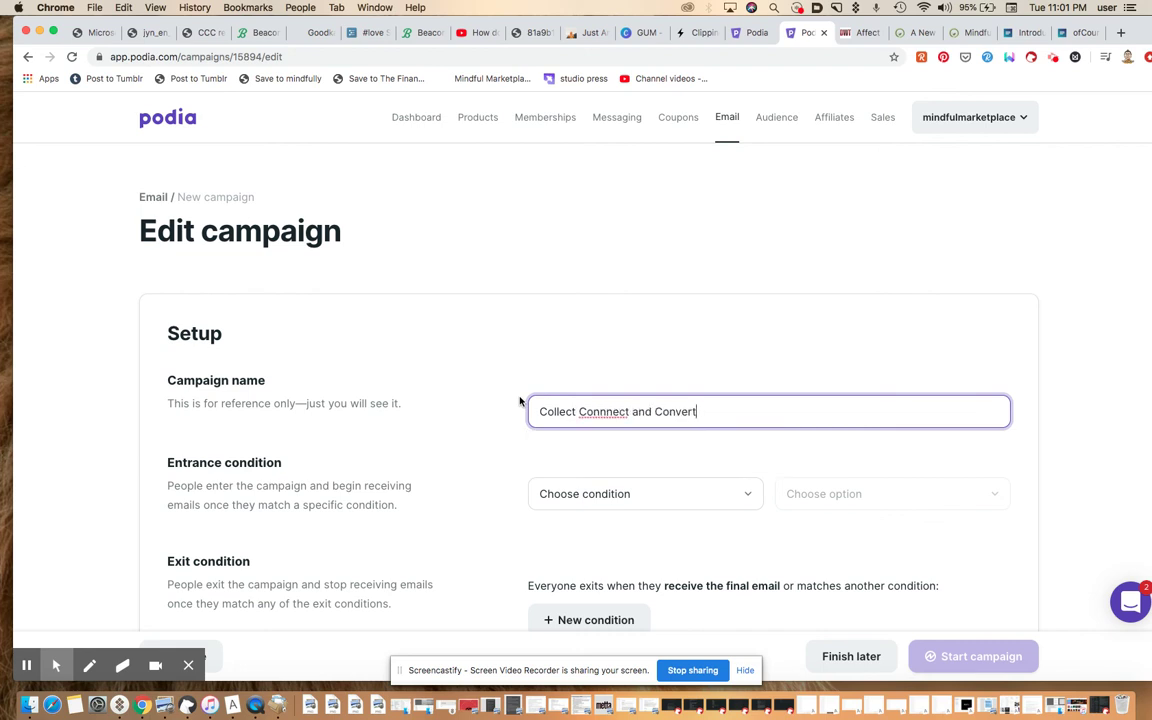
type("For Demo Purposes")
left_click(600, 412)
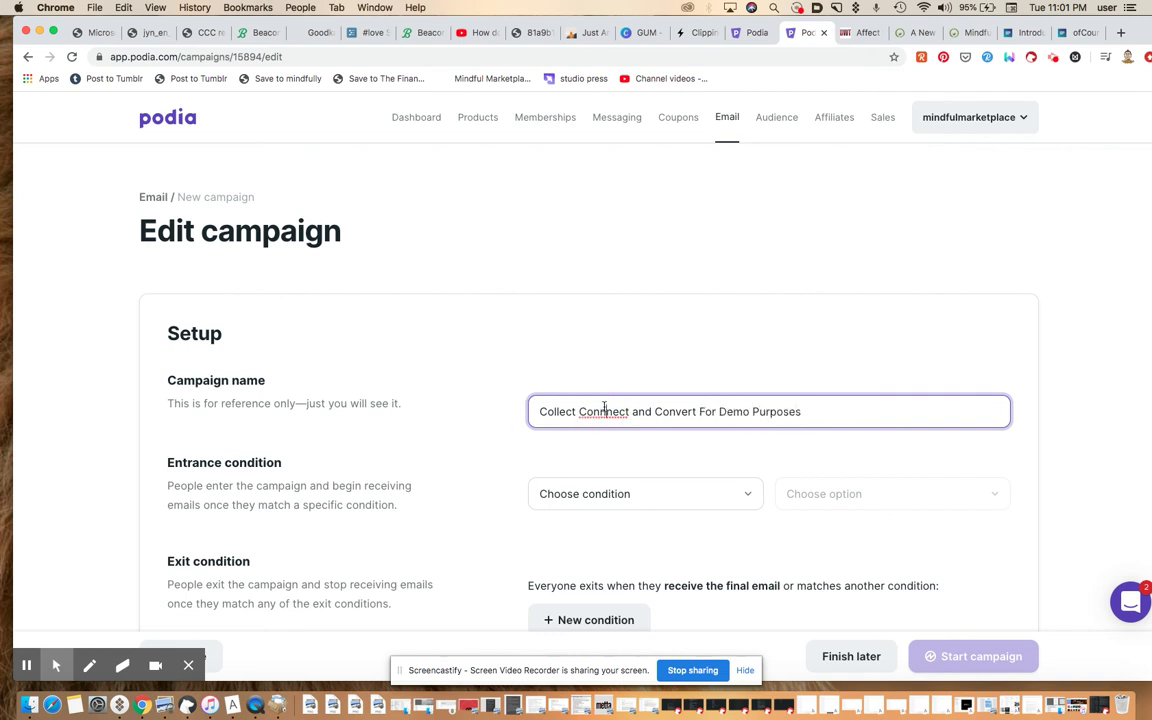
key("BackSpace")
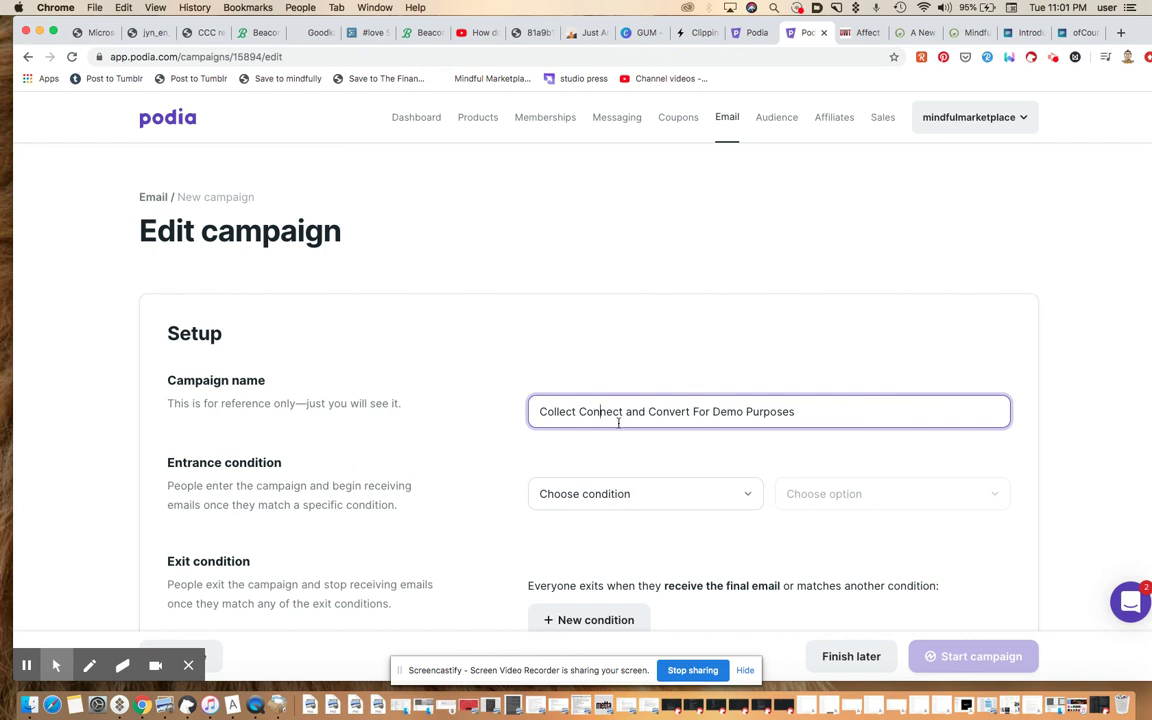
Step: Try the entrance condition choices: Joins mailing list, Purchases product and Subscribed to plan
left_click(692, 494)
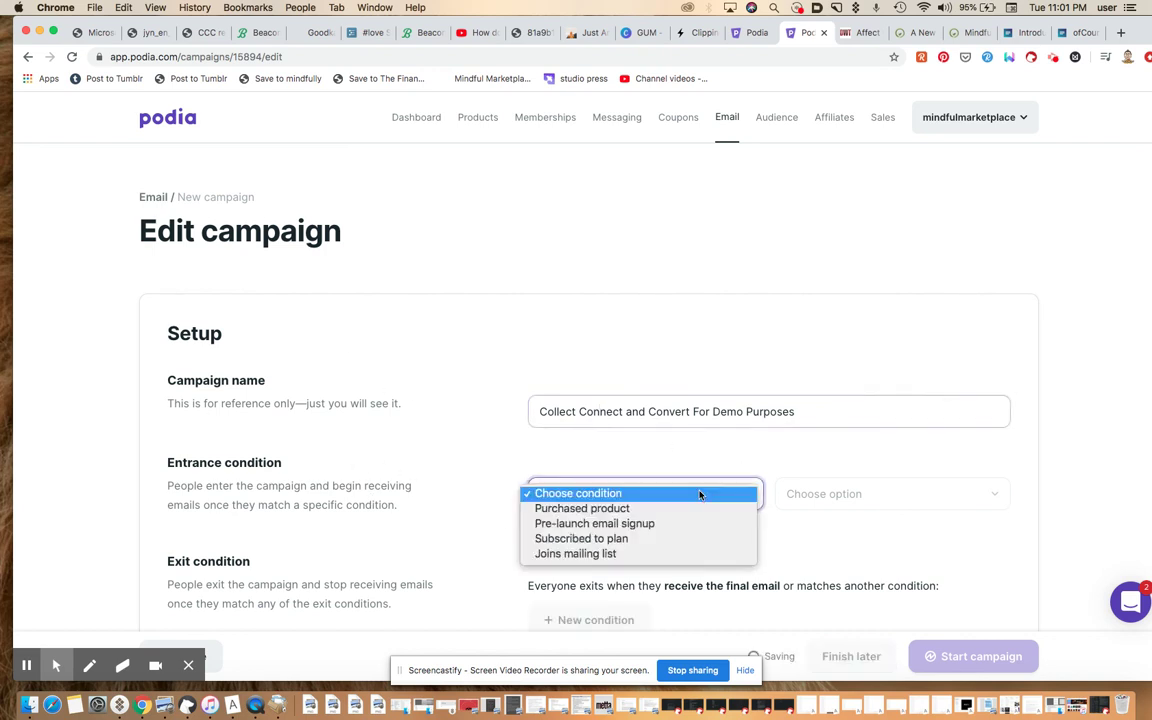
left_click(694, 496)
left_click(685, 497)
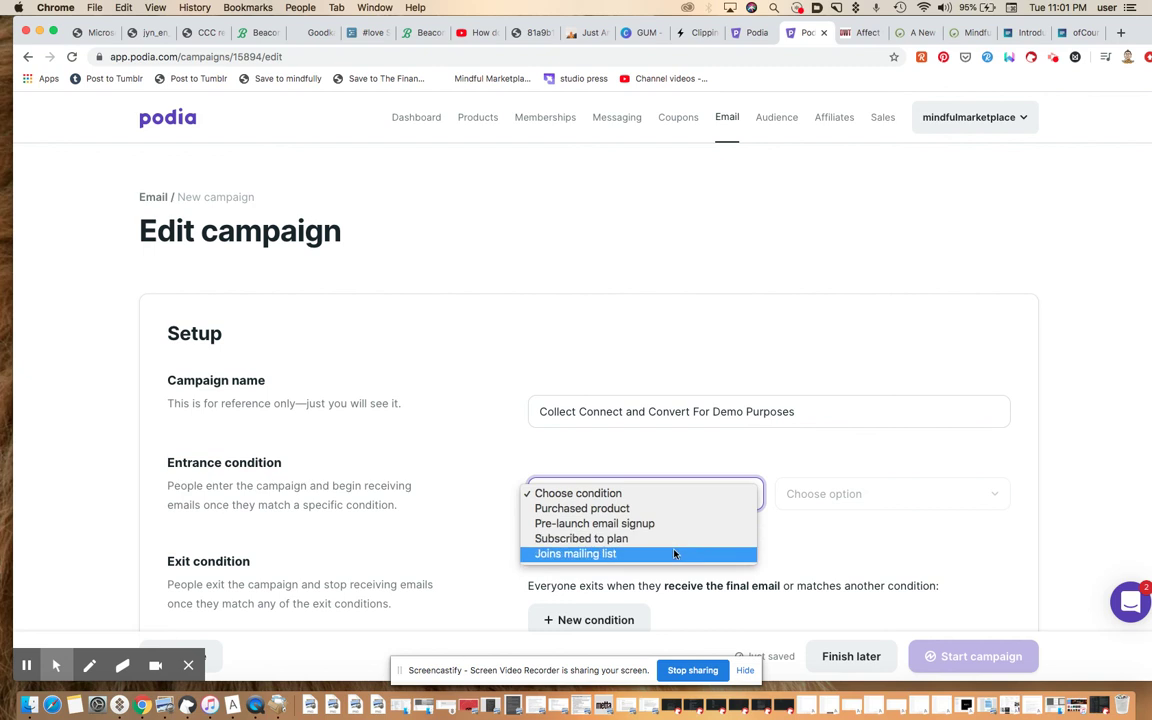
left_click(823, 501)
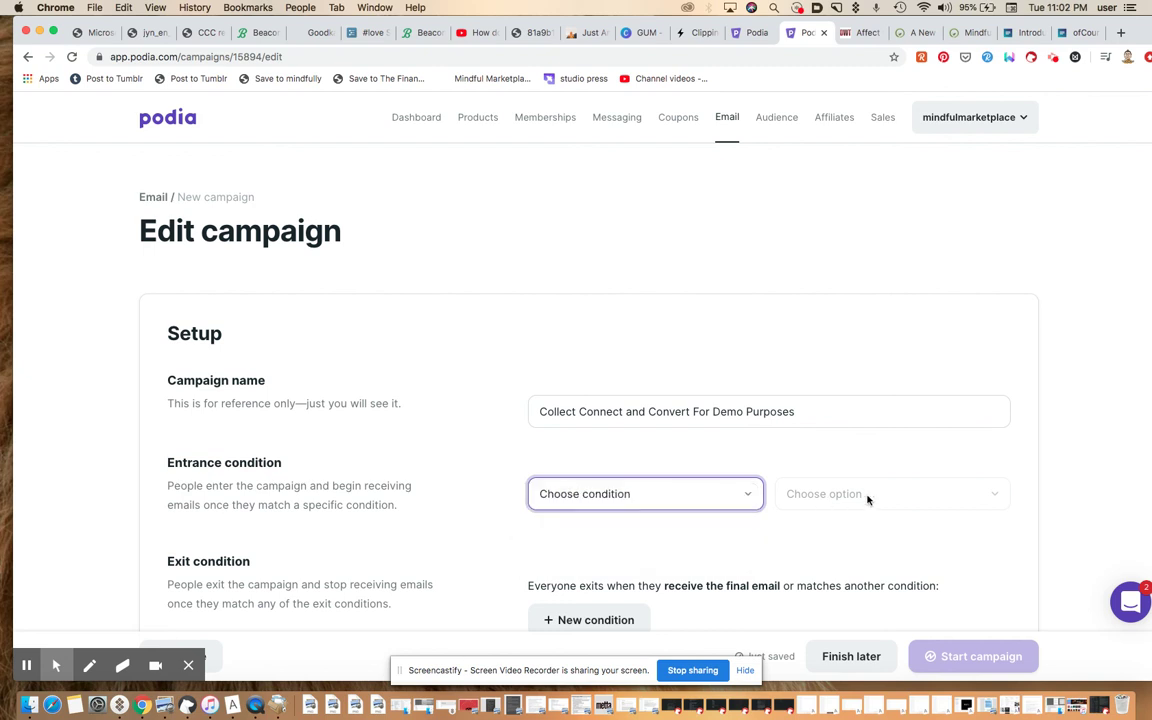
left_click(698, 499)
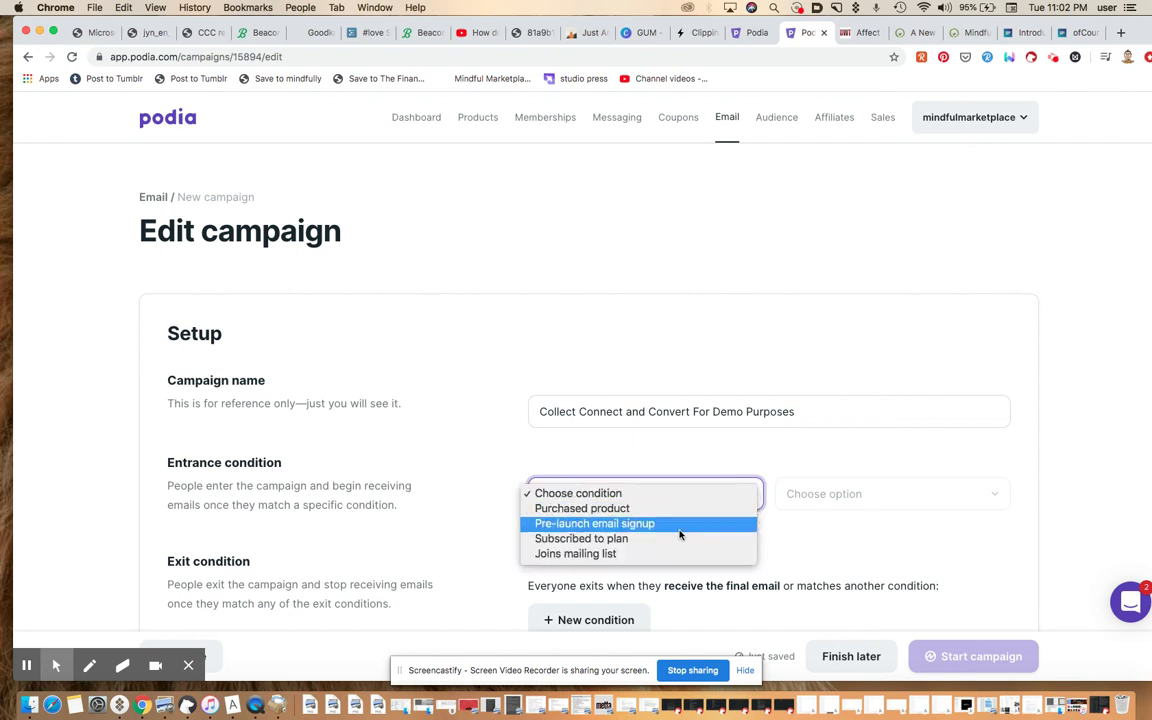
left_click(667, 553)
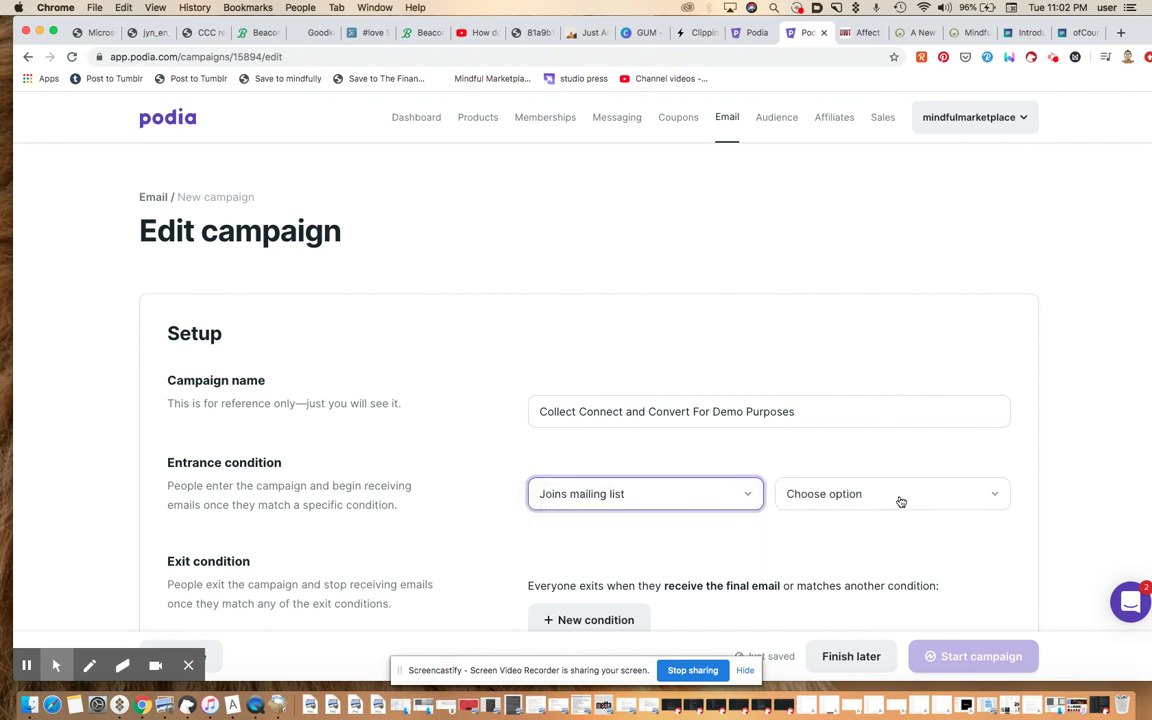
left_click(902, 500)
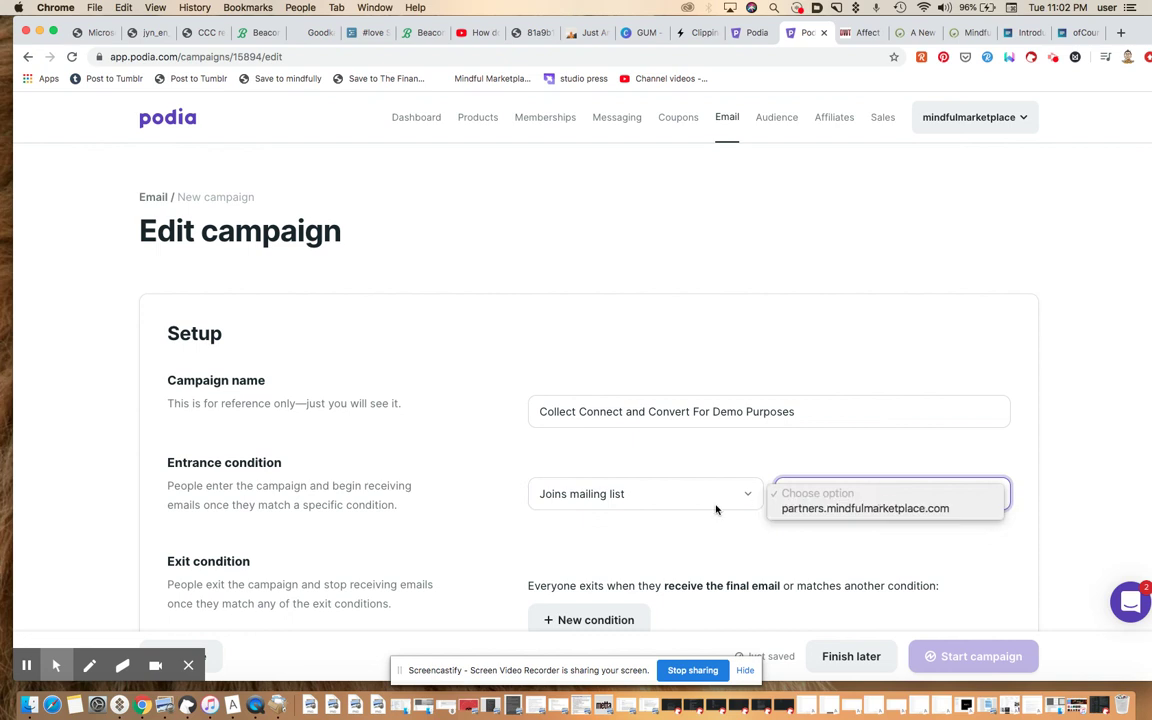
left_click(663, 496)
left_click(665, 498)
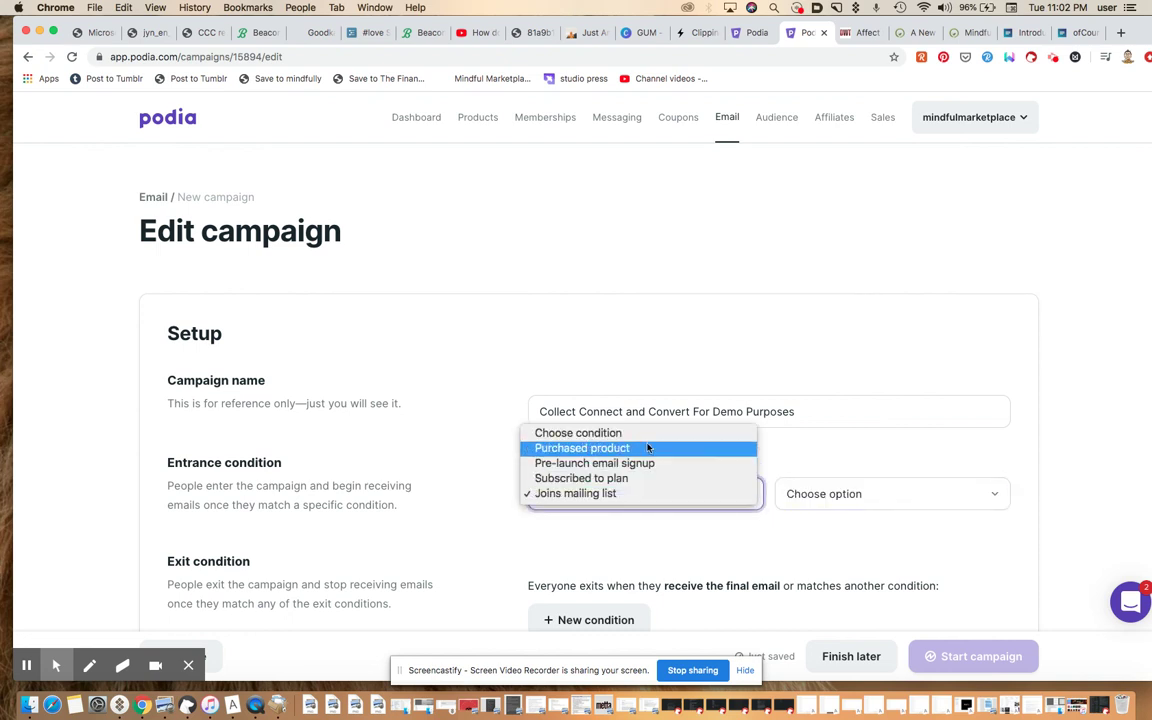
left_click(647, 449)
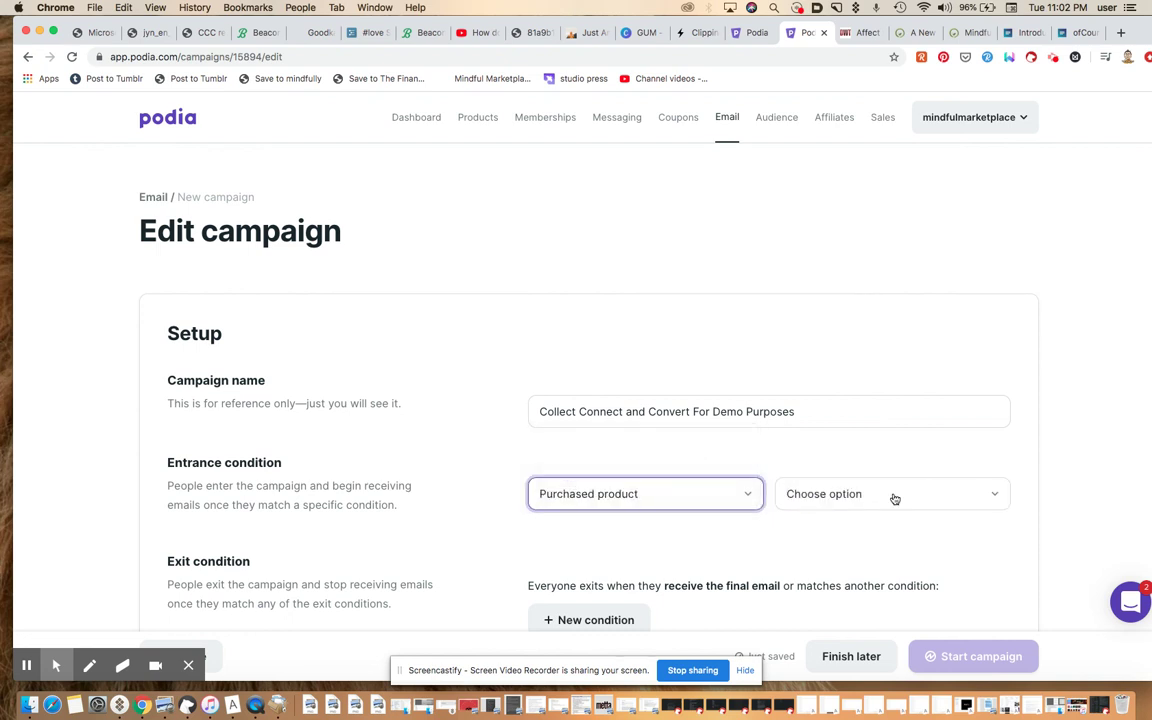
left_click(893, 497)
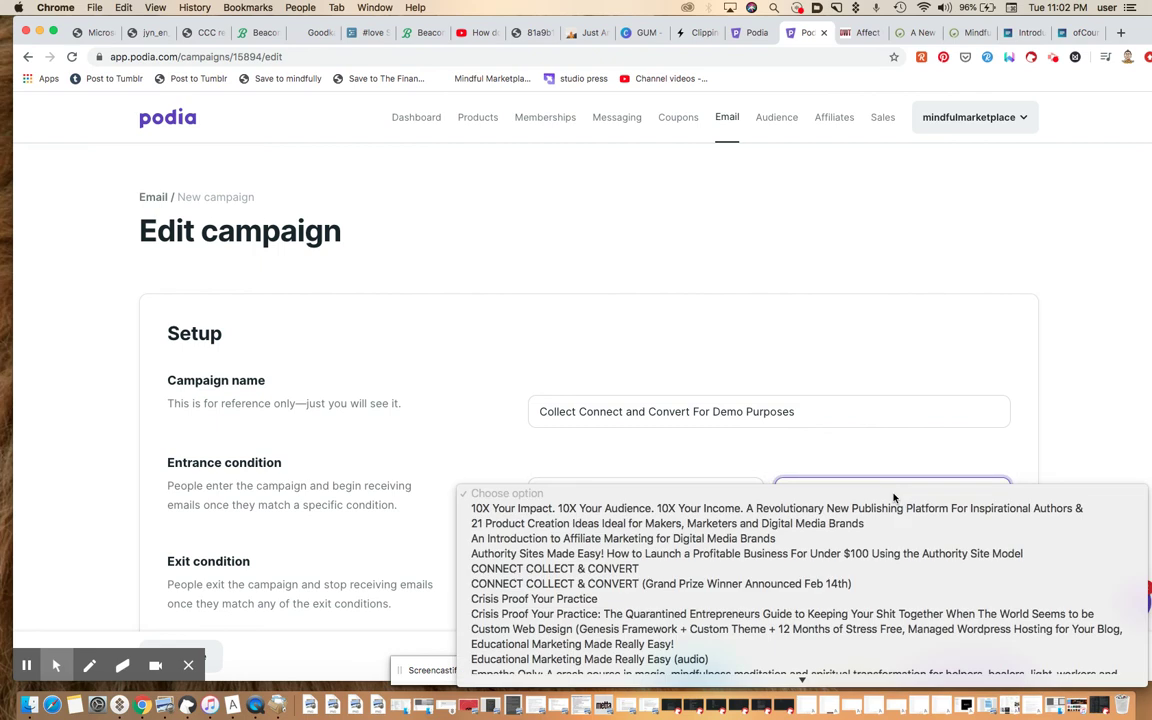
left_click(1021, 478)
left_click(643, 499)
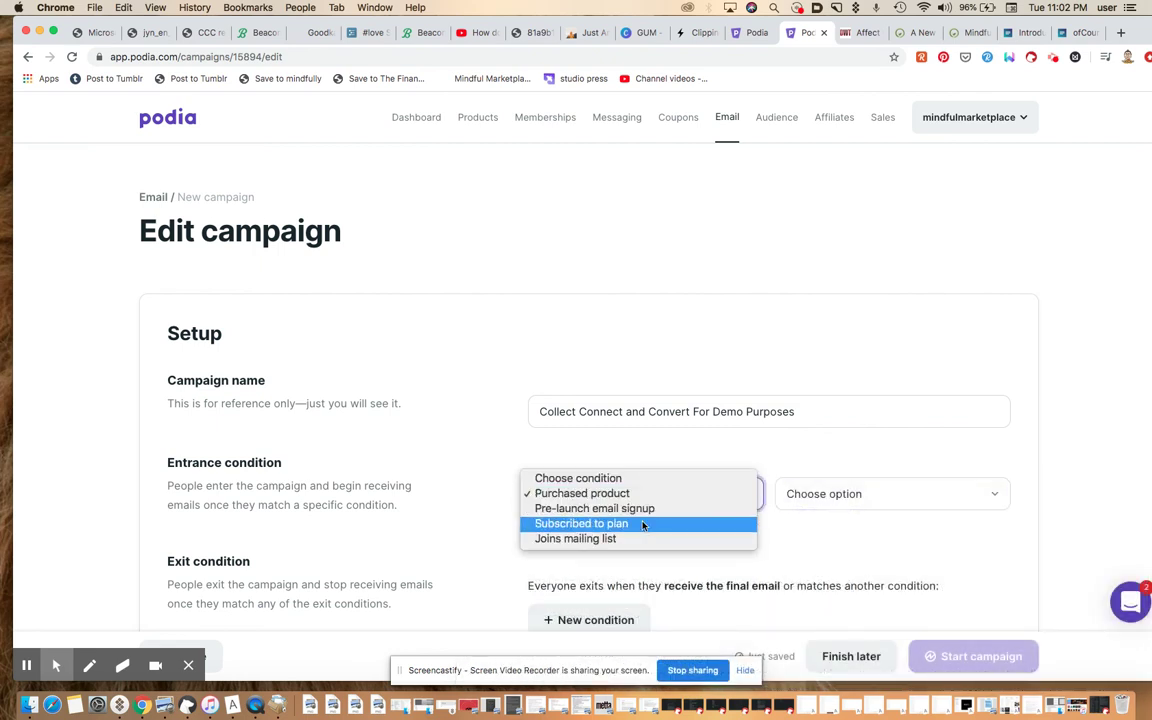
left_click(598, 523)
left_click(885, 509)
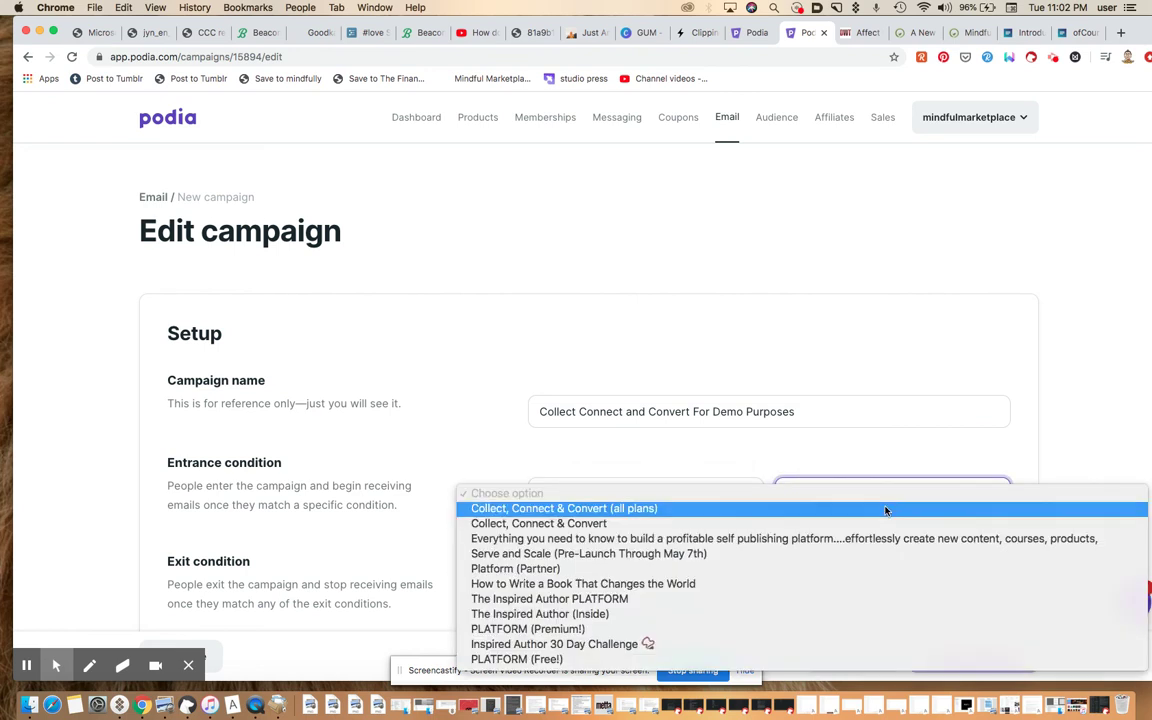
left_click(841, 460)
Step: Set the entrance condition to Joins mailing list for partners.mindfulmarketplace.com
left_click(674, 500)
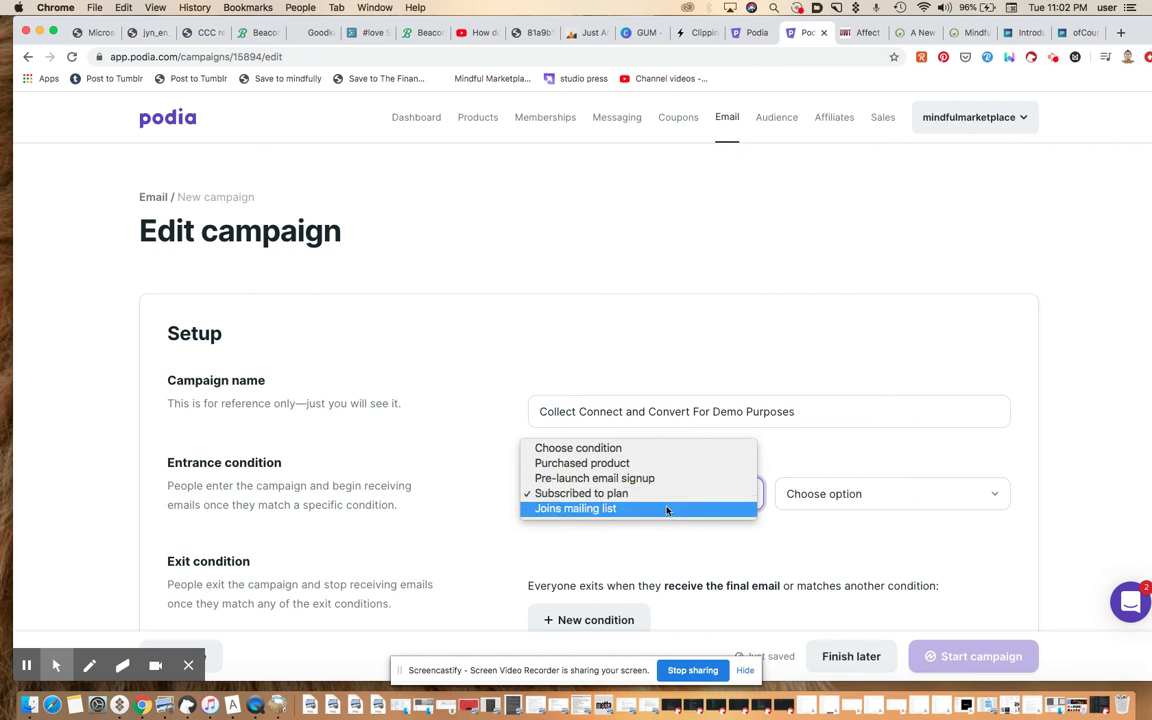
left_click(667, 510)
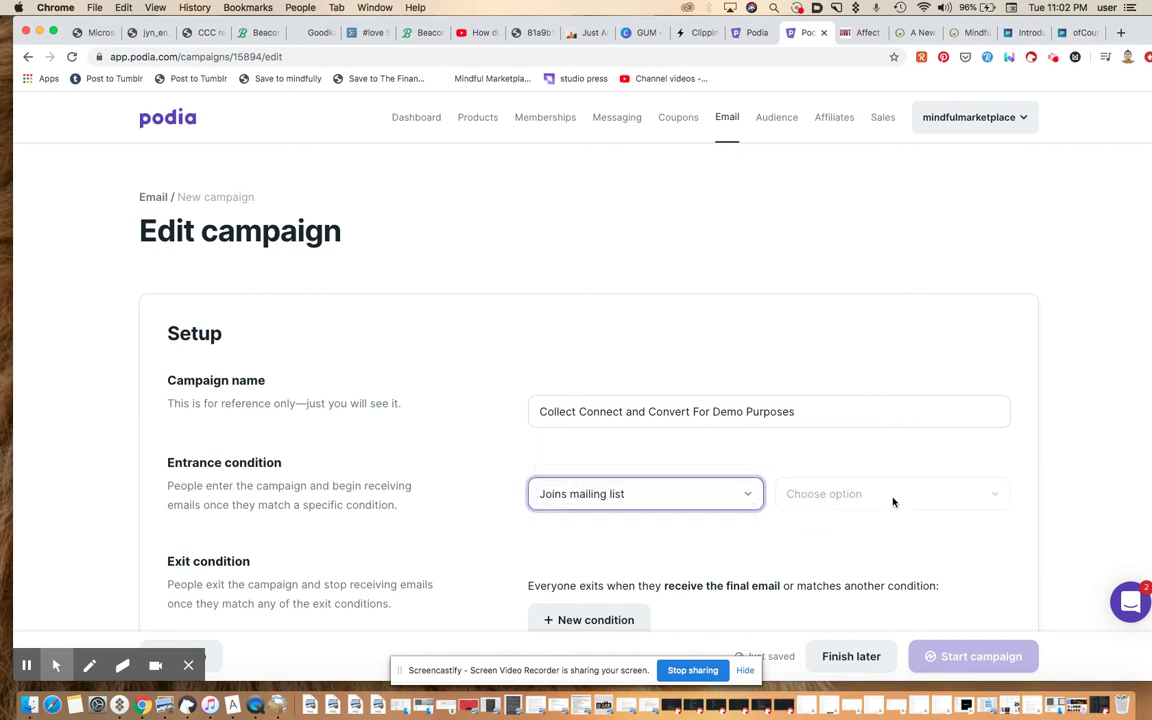
left_click(930, 502)
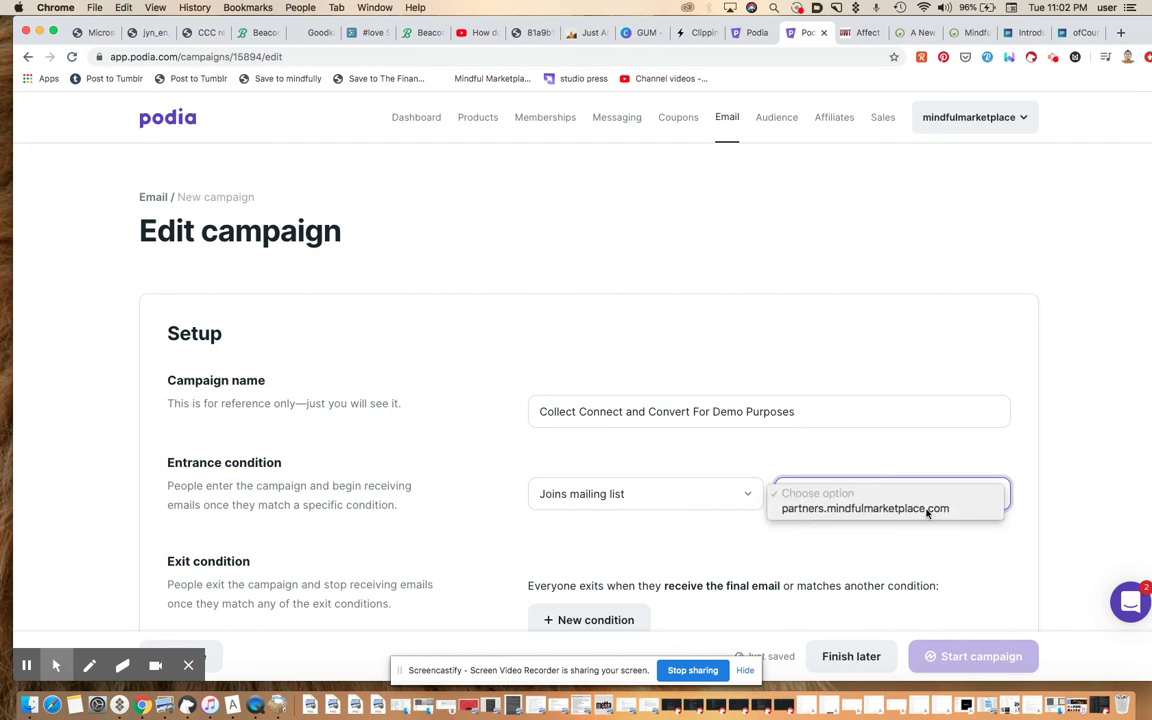
left_click(928, 510)
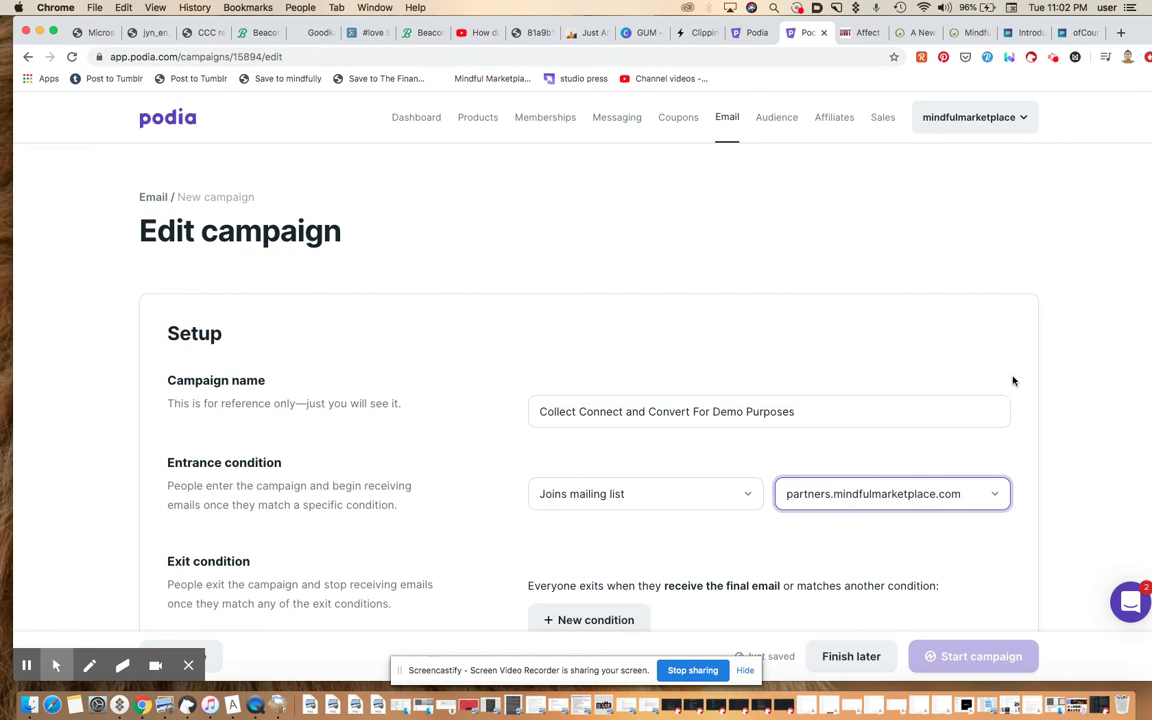
left_click(1090, 429)
scroll(1088, 432, "down", 1)
scroll(1088, 432, "down", 3)
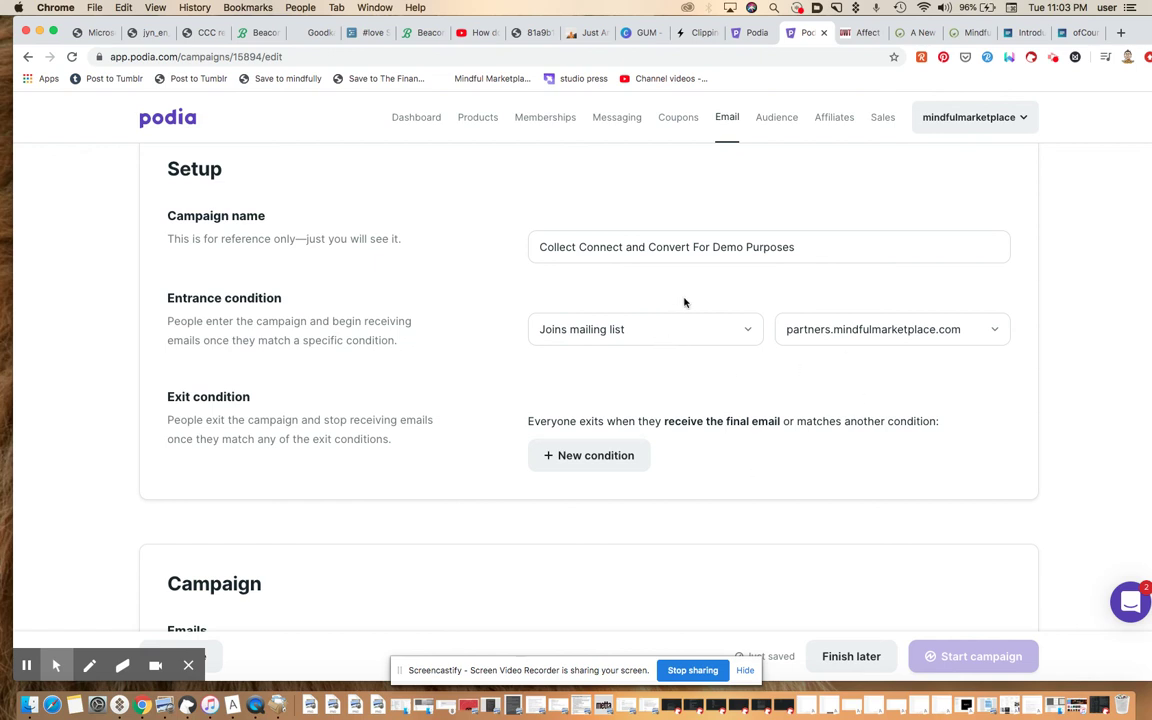
Step: Add a Purchases product exit condition, leaving its product unselected
left_click(617, 457)
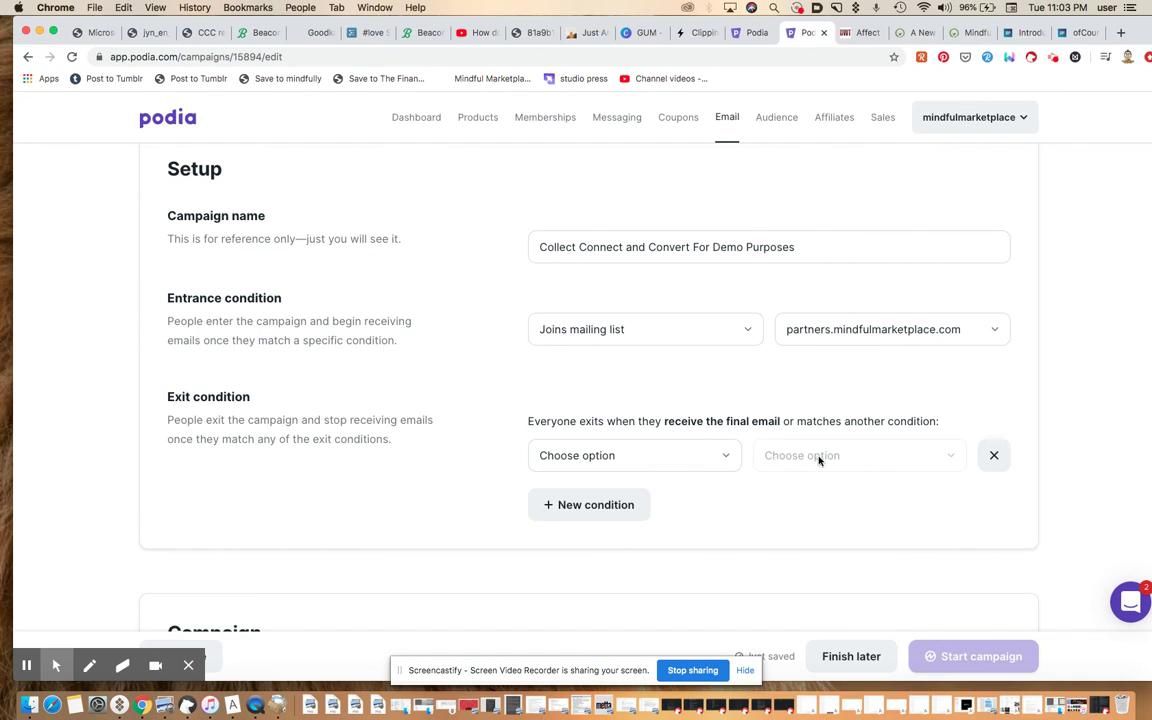
left_click(722, 462)
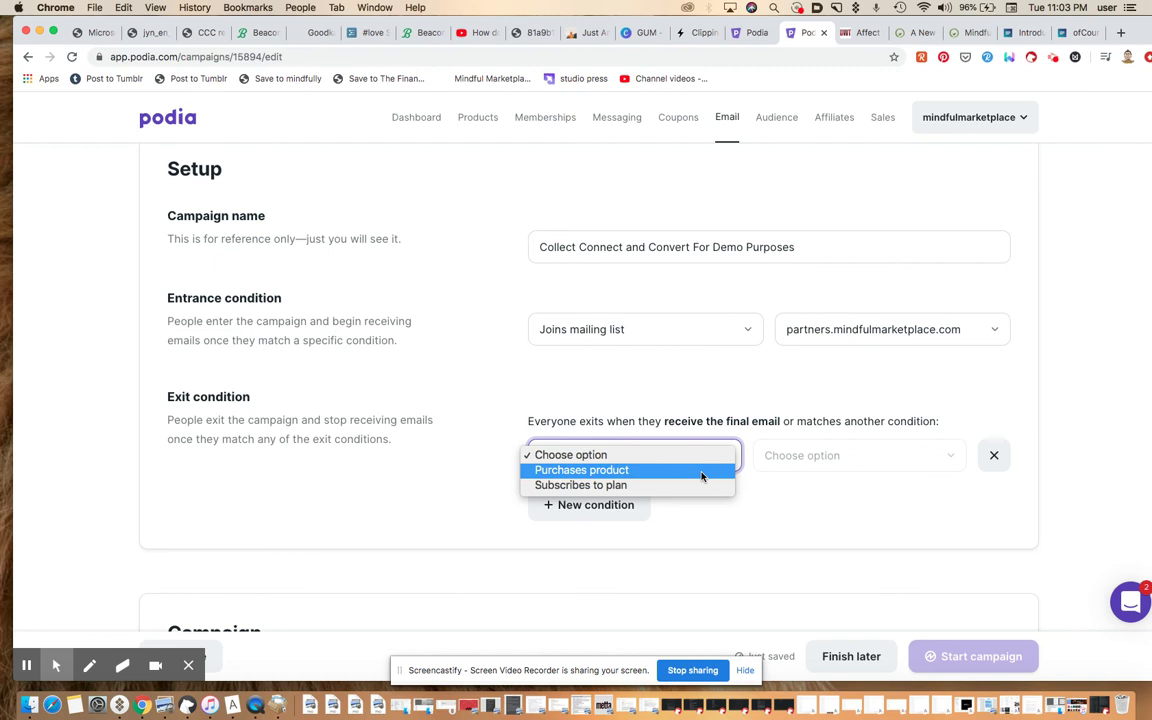
left_click(695, 470)
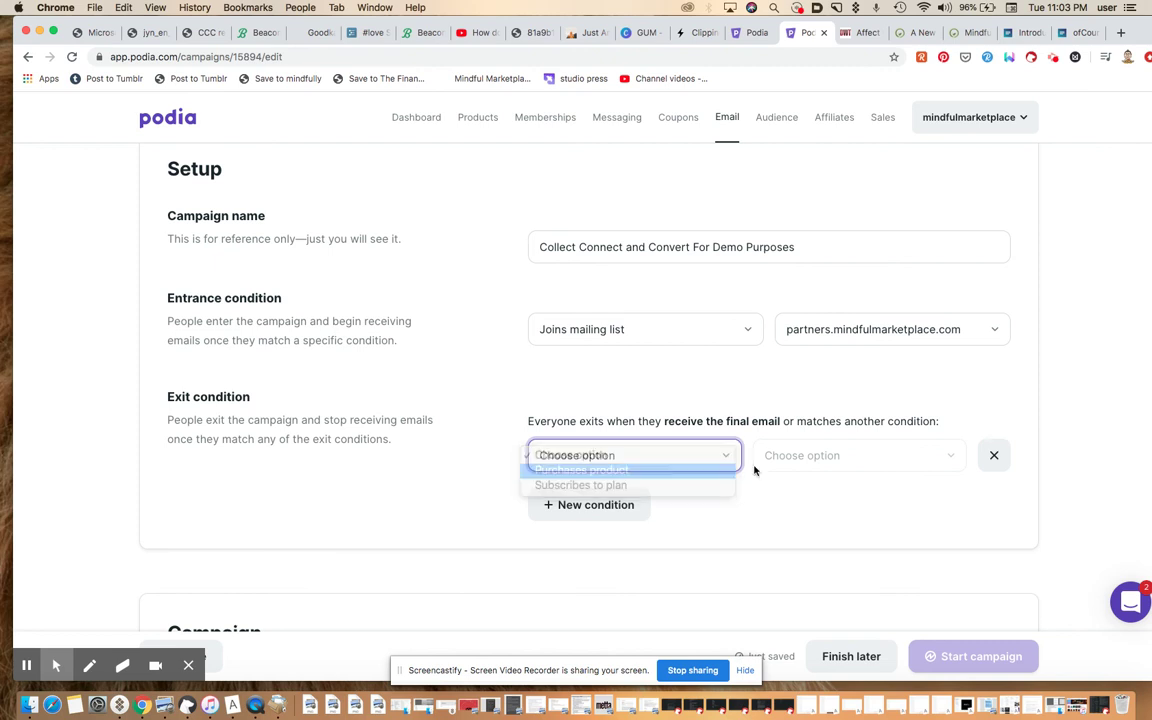
left_click(922, 458)
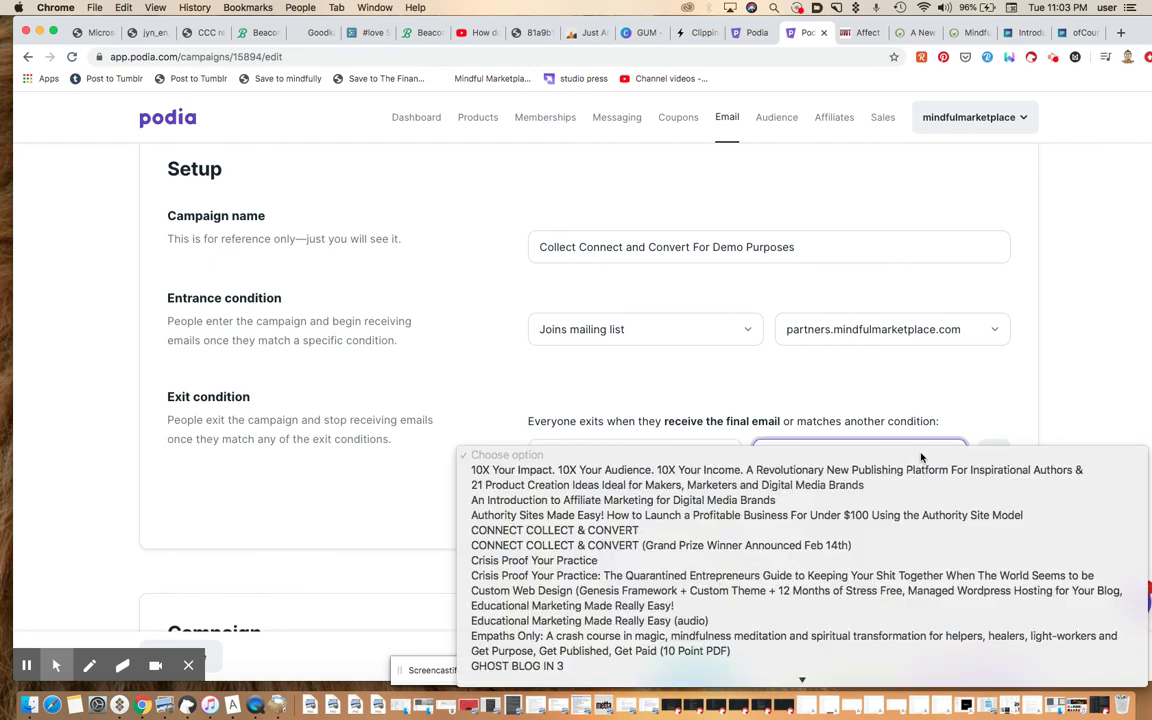
key("Down")
key("Down")
key("Down")
key("Down")
key("Down")
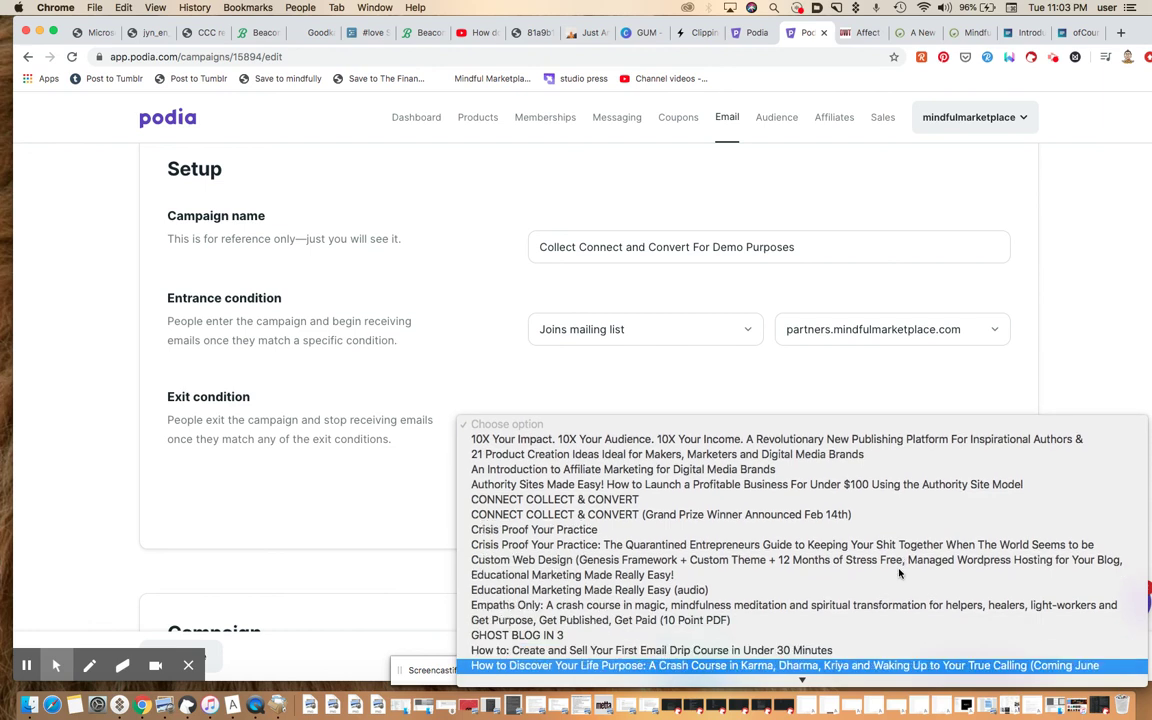
key("Down")
key("Down")
key("Down")
key("Down")
key("Down")
key("Down")
key("Down")
key("Down")
key("Down")
key("Down")
key("Down")
key("Down")
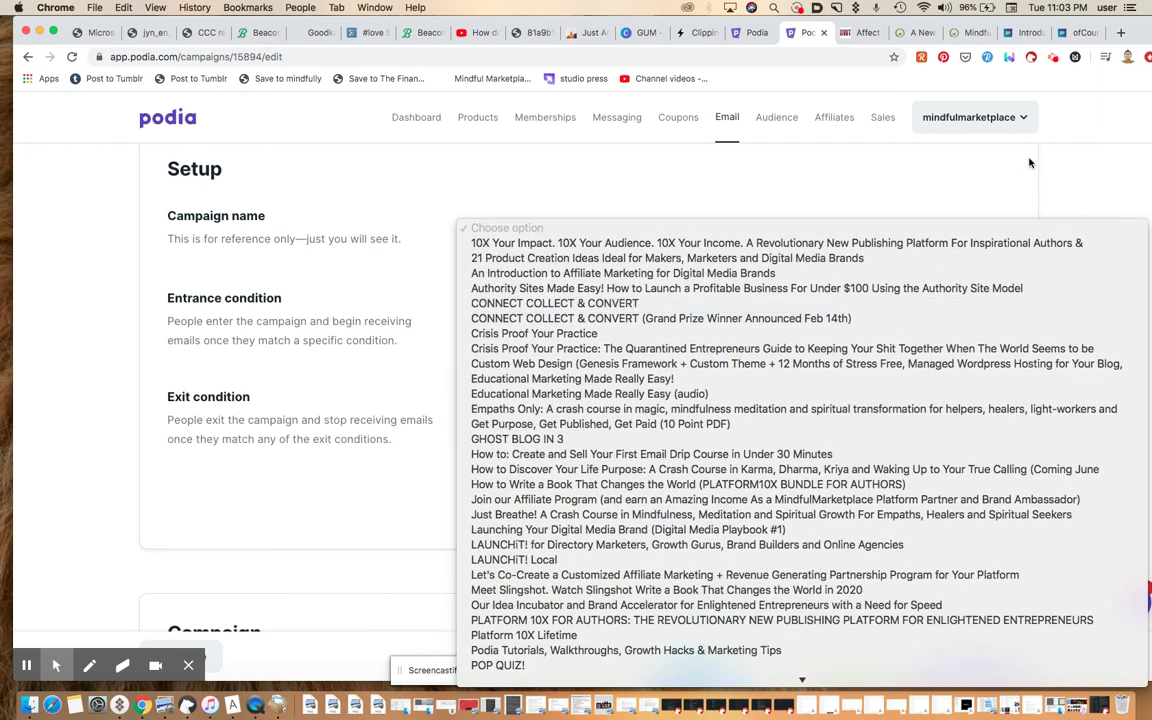
left_click(1030, 163)
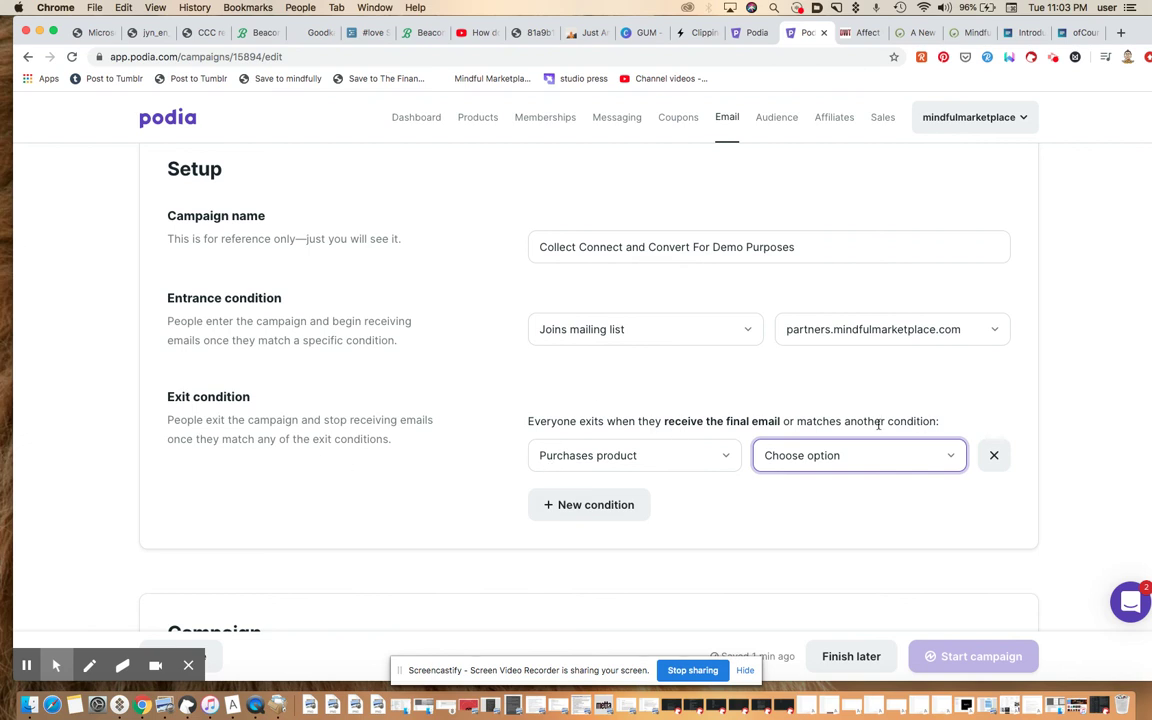
left_click(1067, 470)
Step: Switch the Hello world! email to active
scroll(1068, 474, "down", 1)
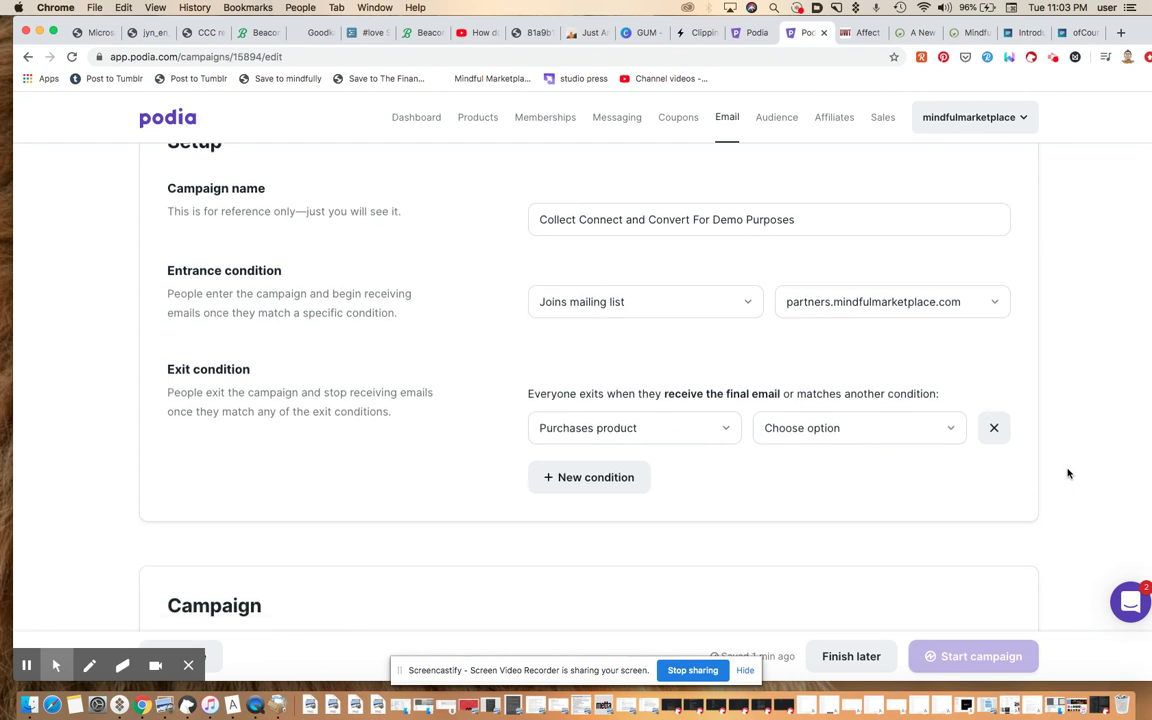
scroll(1068, 474, "down", 2)
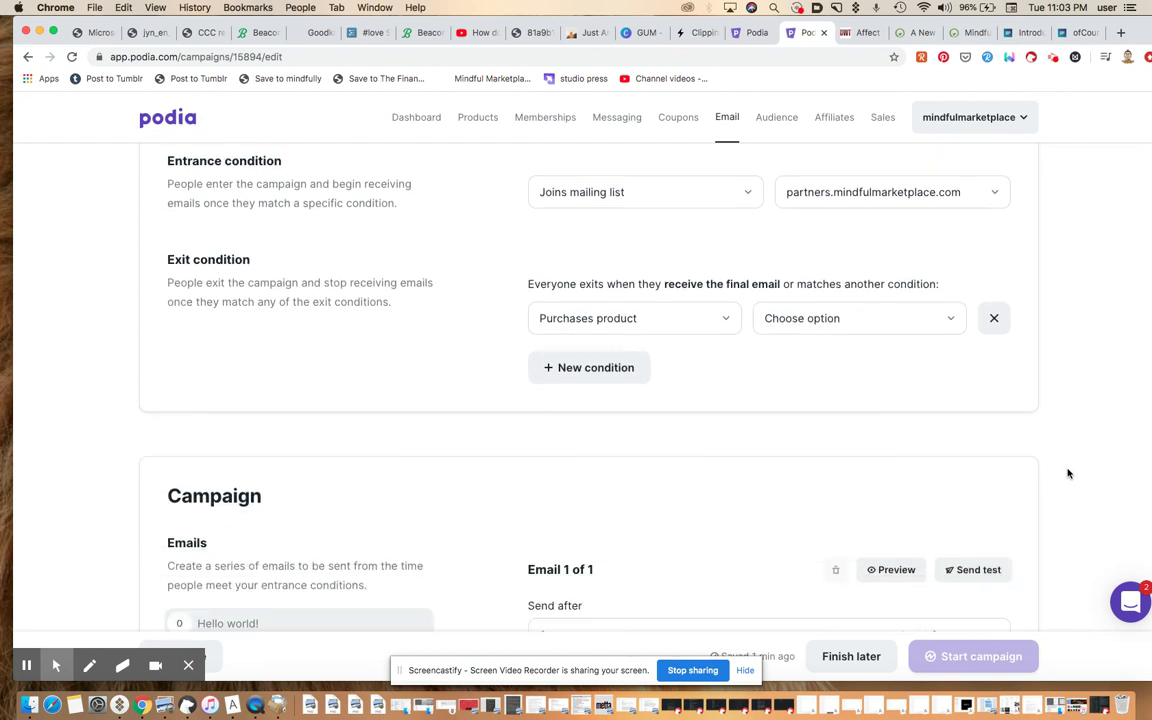
scroll(1068, 474, "down", 2)
scroll(1068, 474, "down", 1)
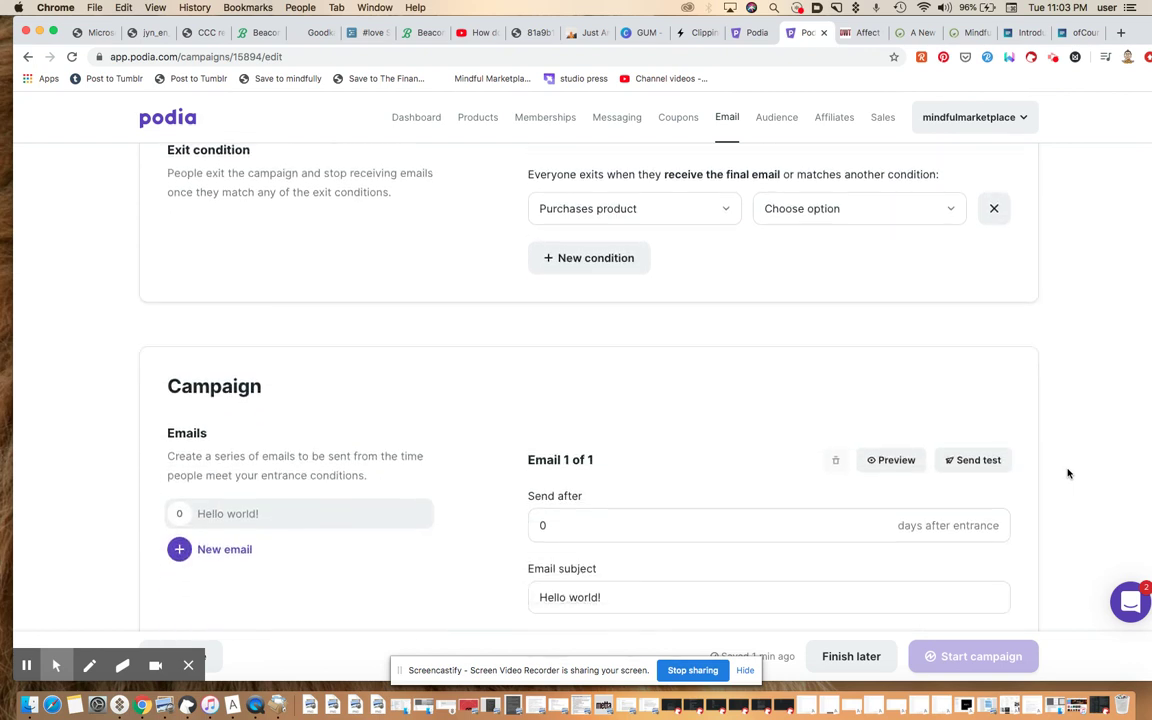
scroll(1068, 474, "down", 2)
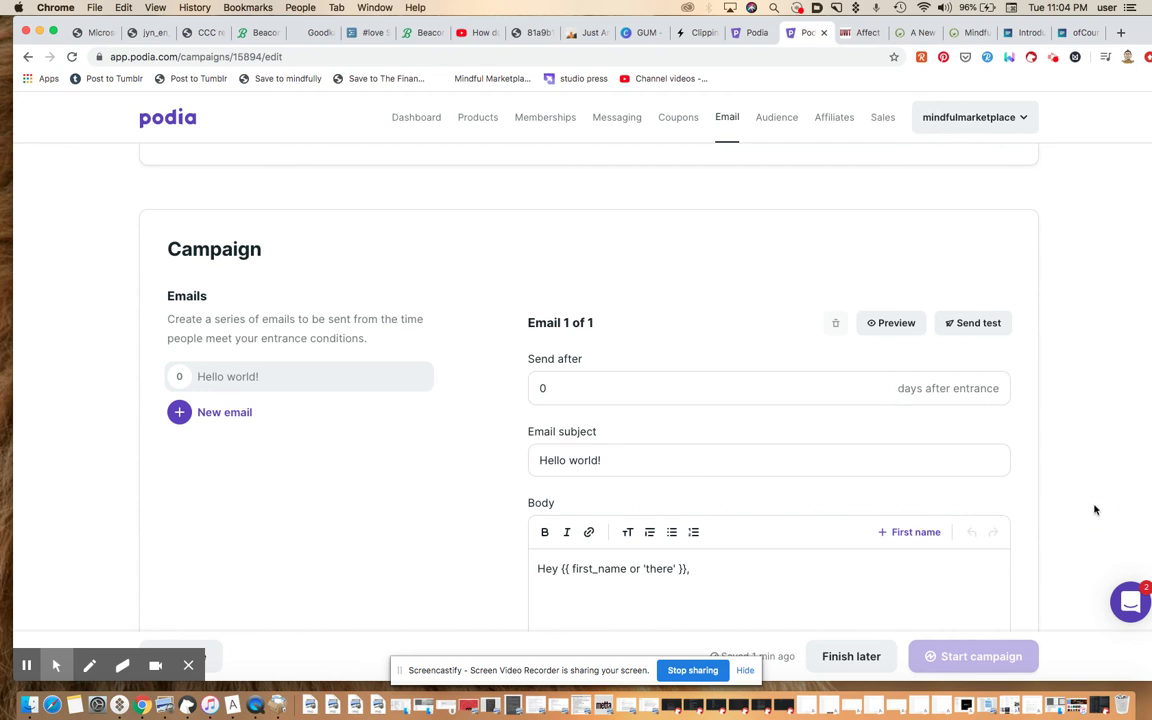
scroll(1094, 510, "down", 5)
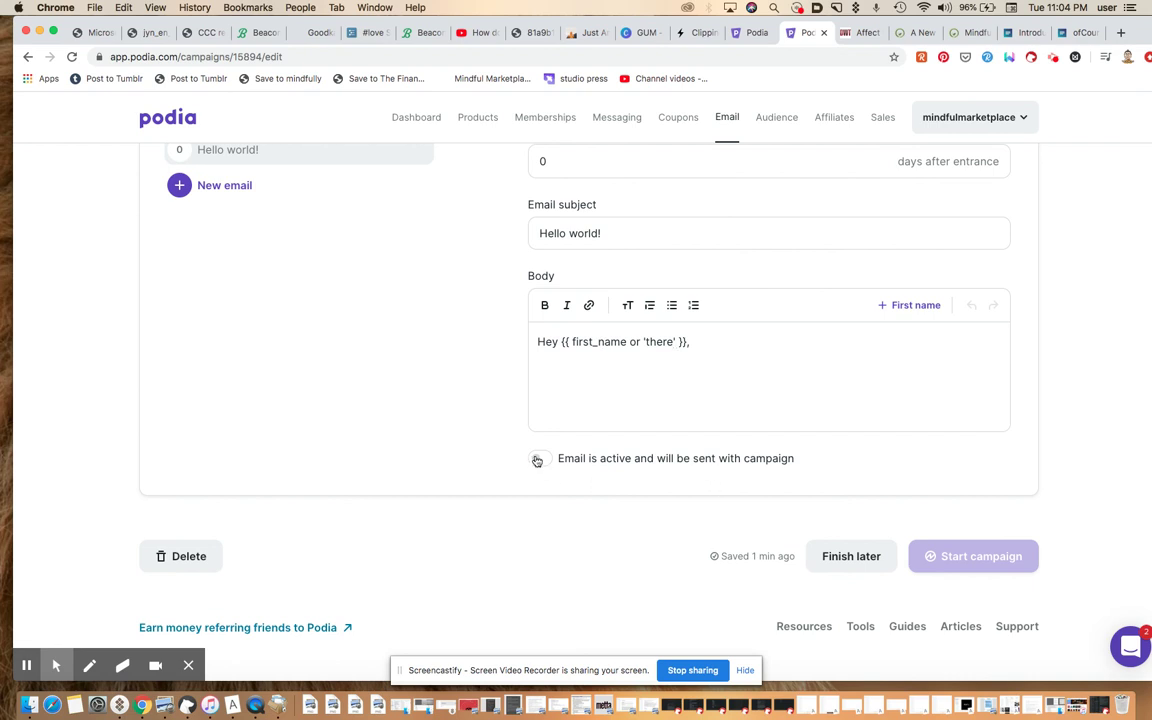
left_click(567, 388)
left_click(536, 458)
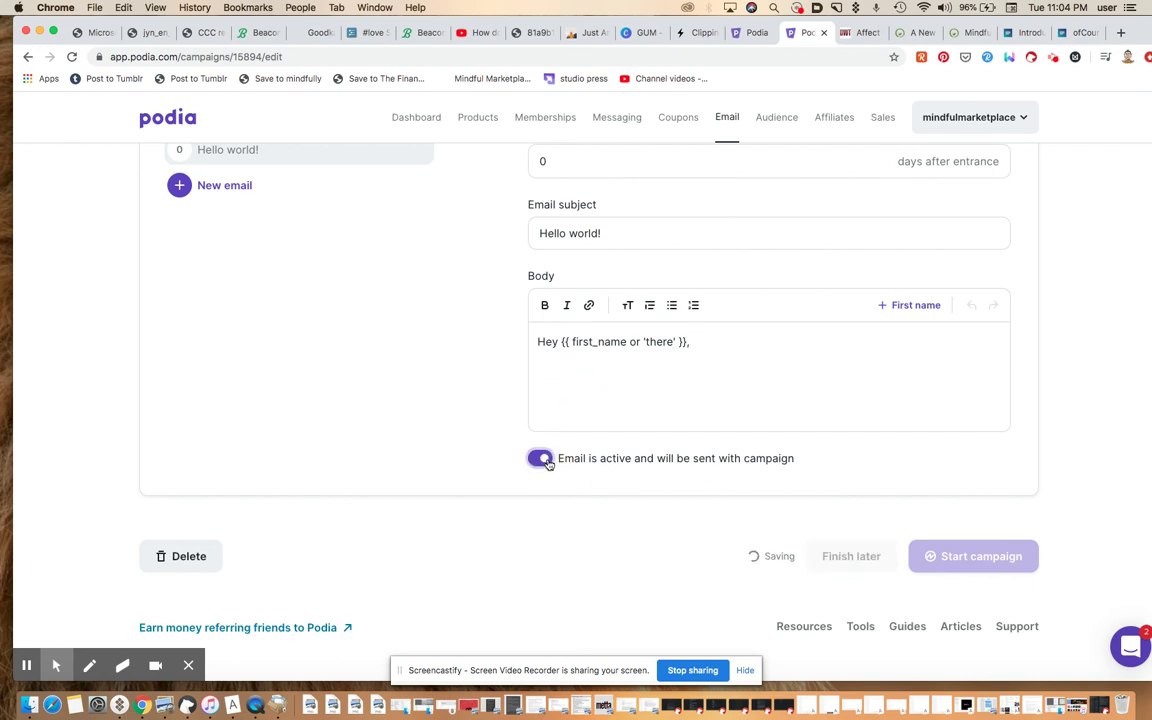
Step: Add the line 'Hey how is everything going?' below the email's greeting
left_click(718, 426)
key("Return")
key("Return")
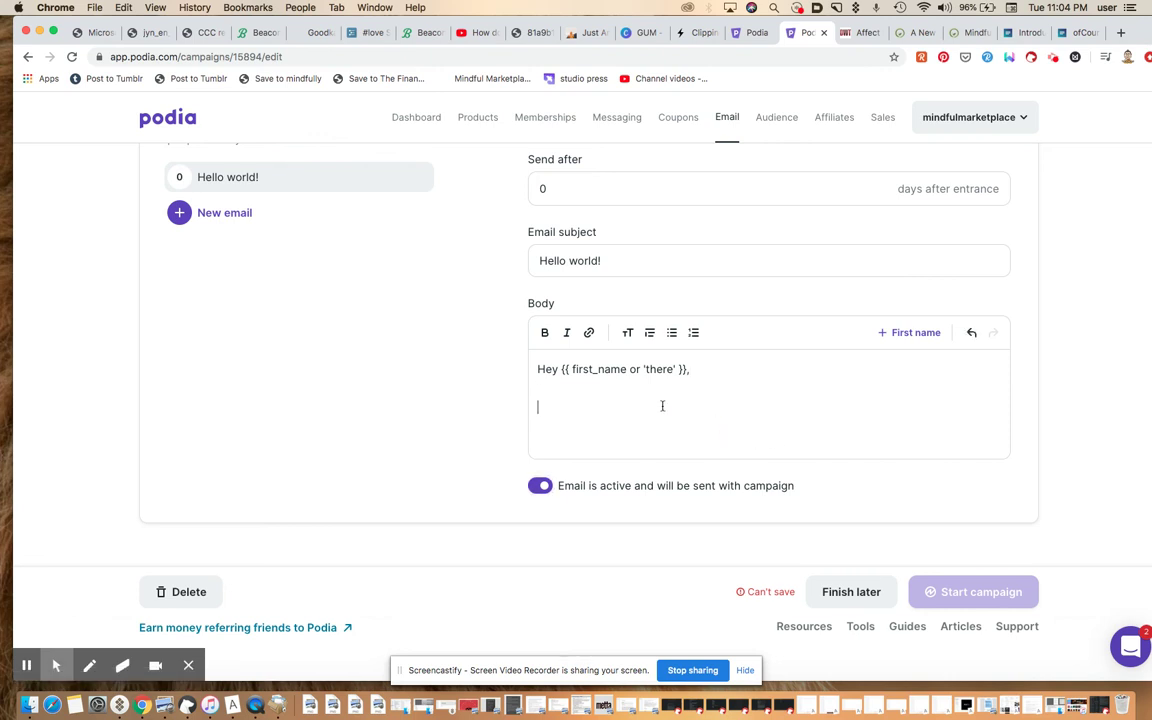
type("Hey")
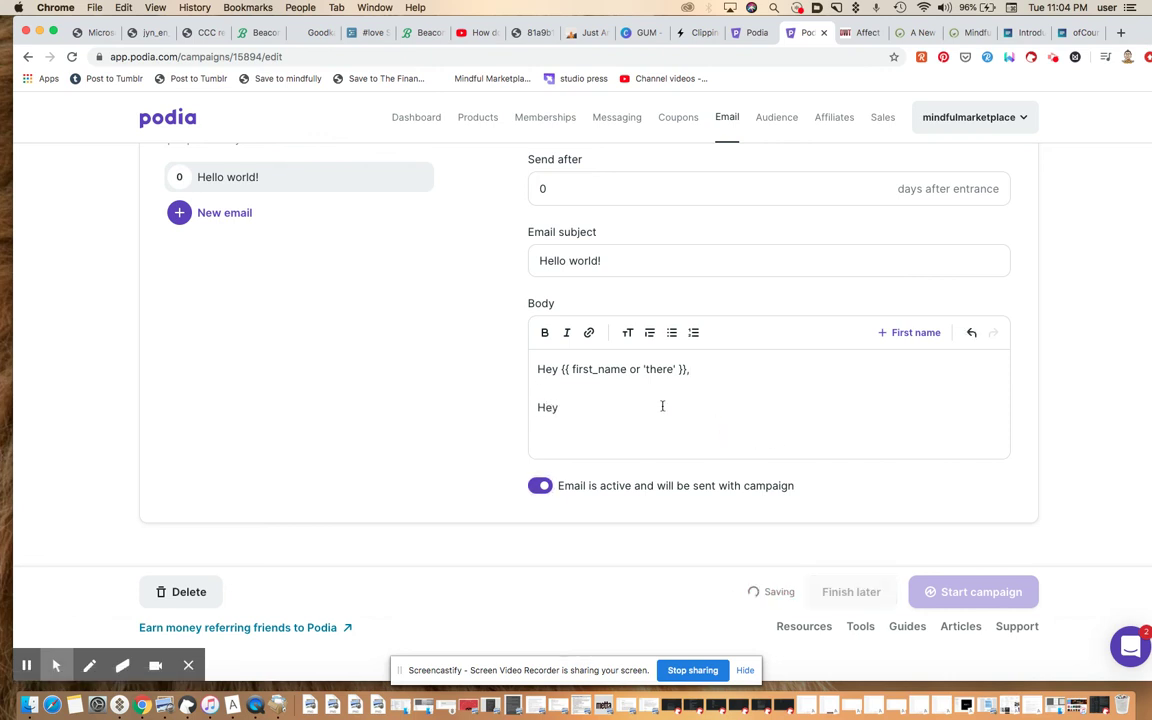
type("is everything going?")
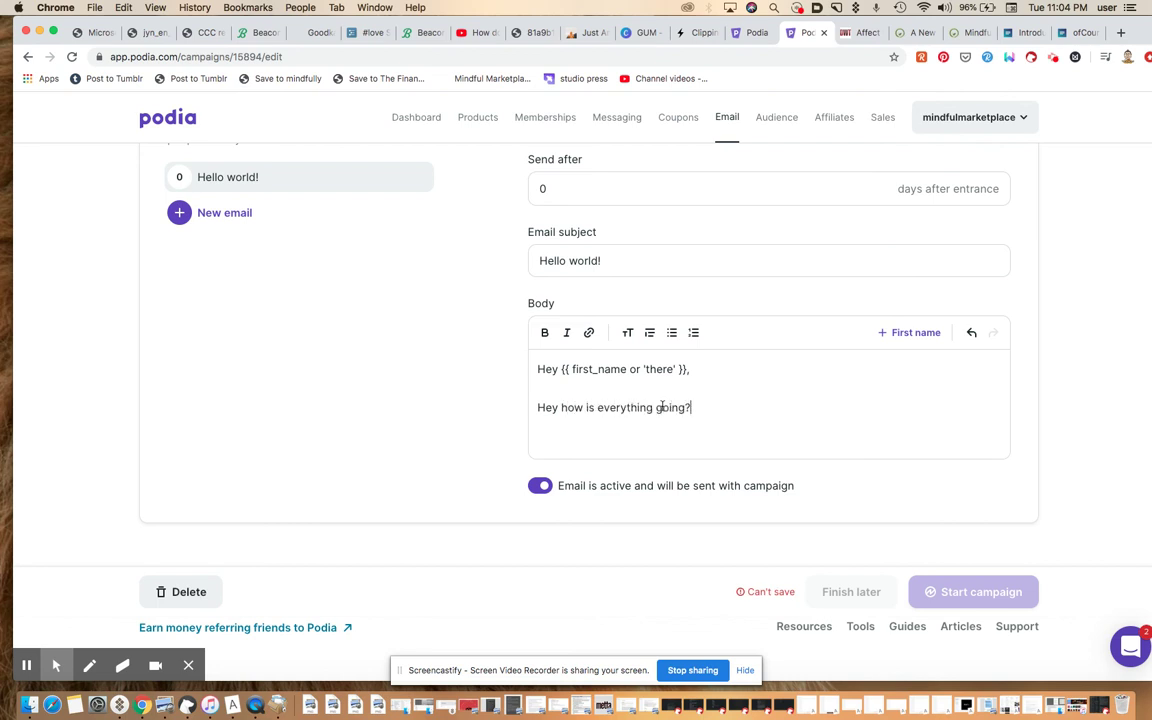
Step: Reset the exit condition from Purchases product back to no option
scroll(1092, 403, "up", 3)
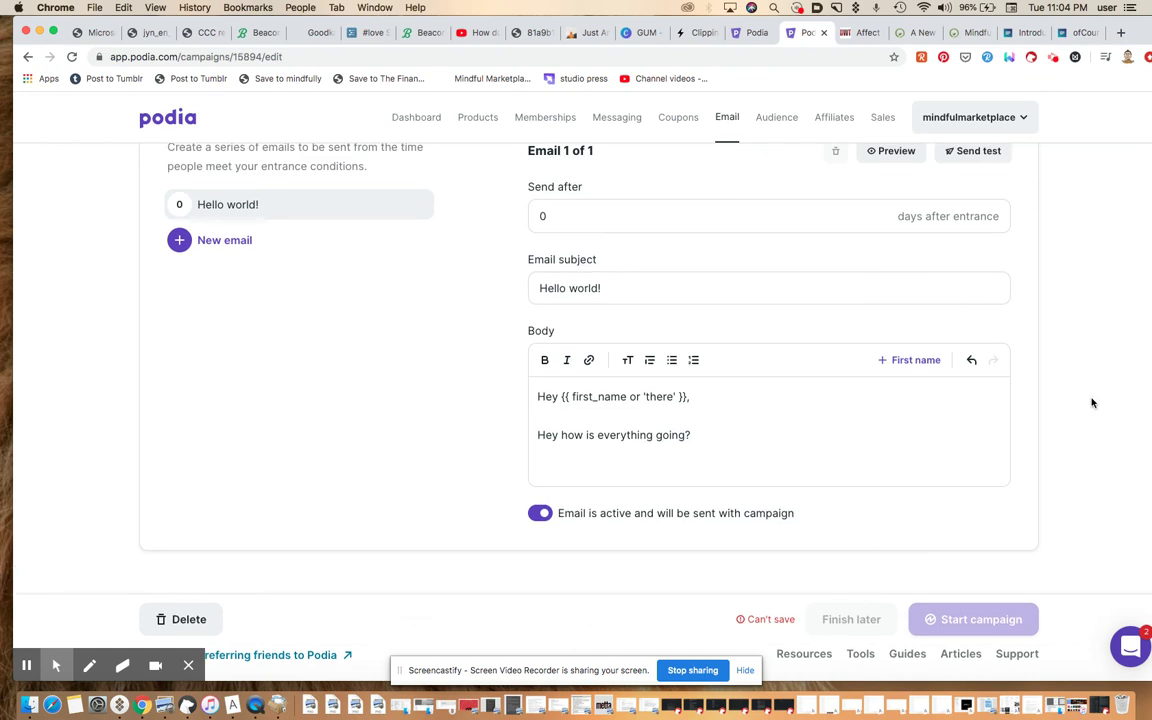
scroll(1092, 403, "up", 3)
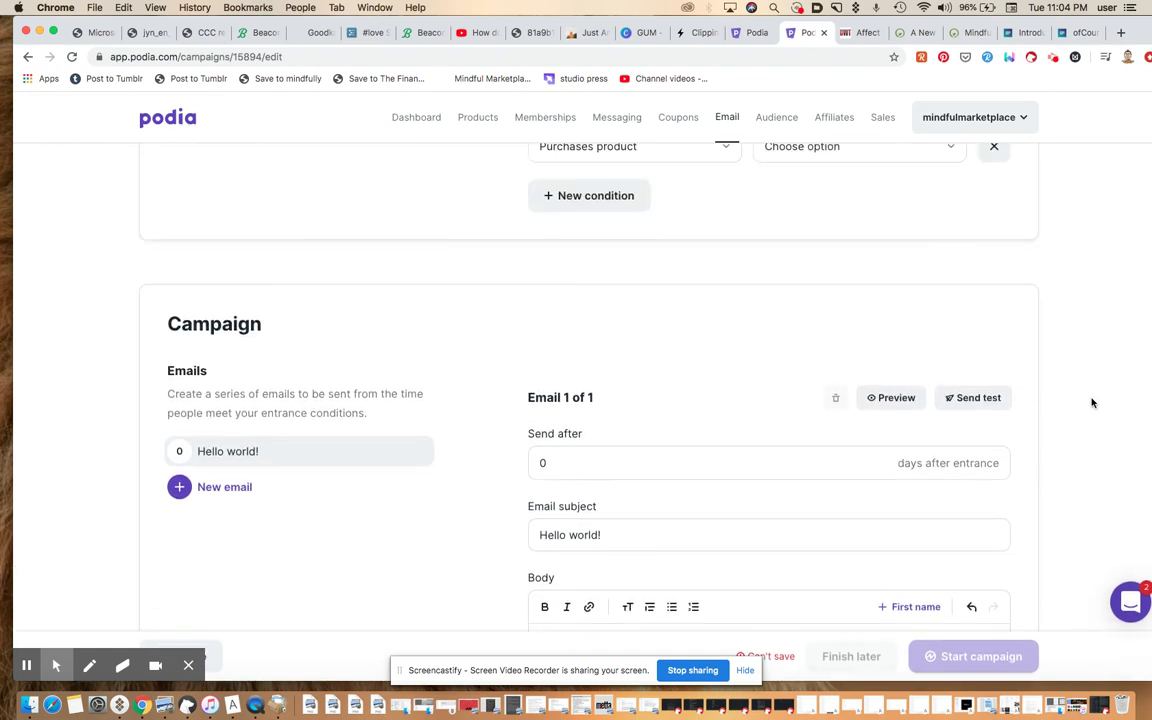
scroll(1092, 403, "up", 3)
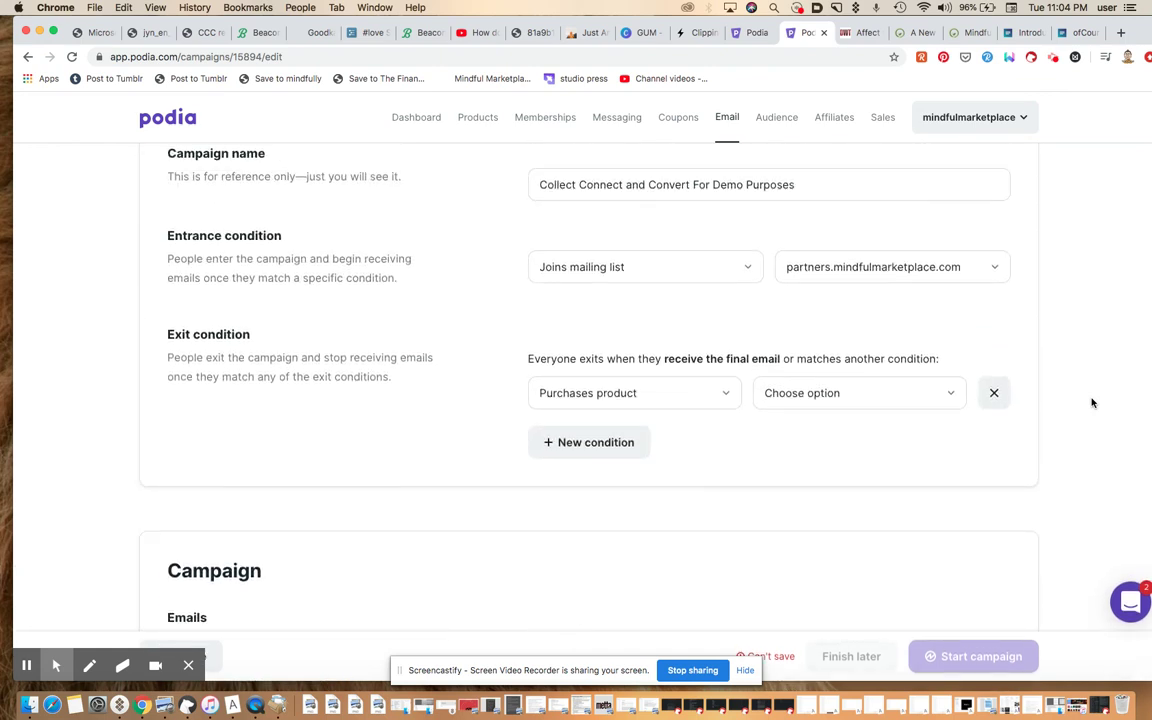
left_click(711, 392)
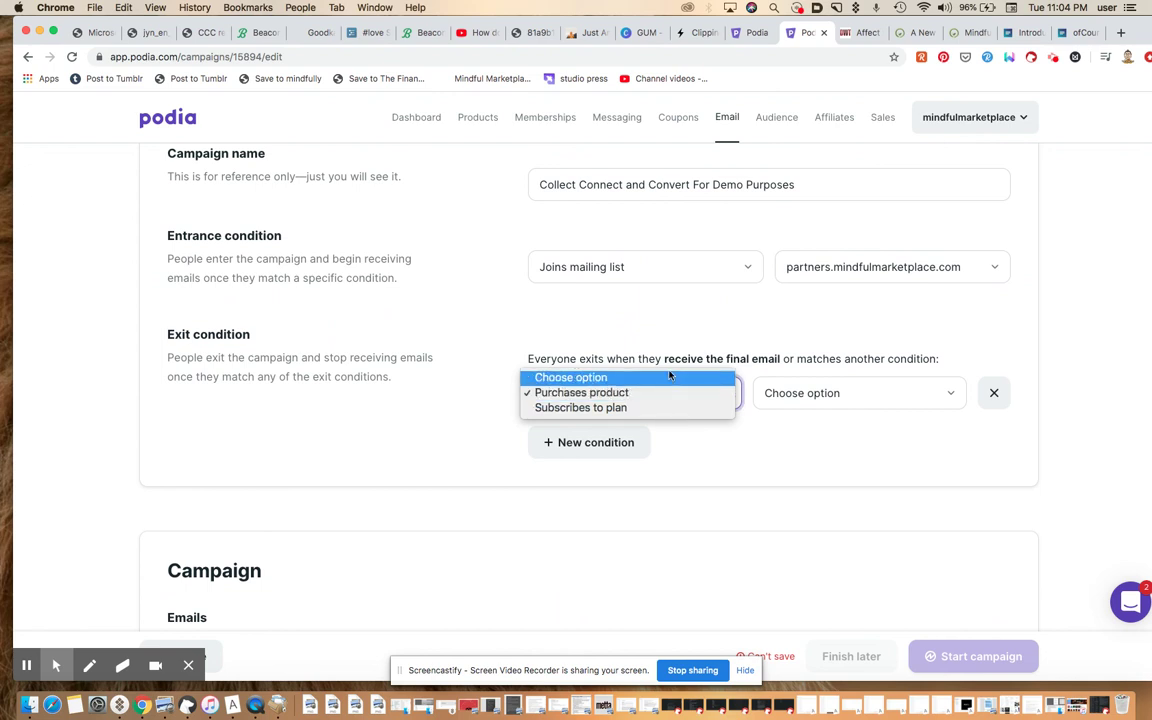
left_click(670, 377)
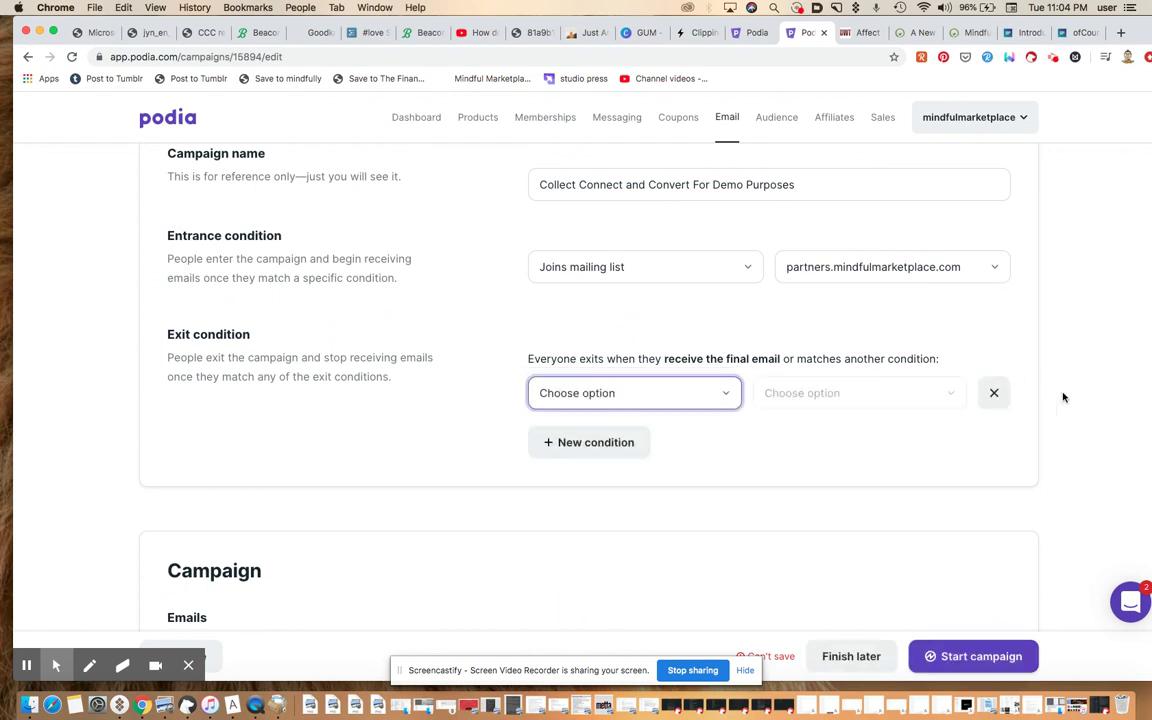
scroll(1063, 397, "down", 5)
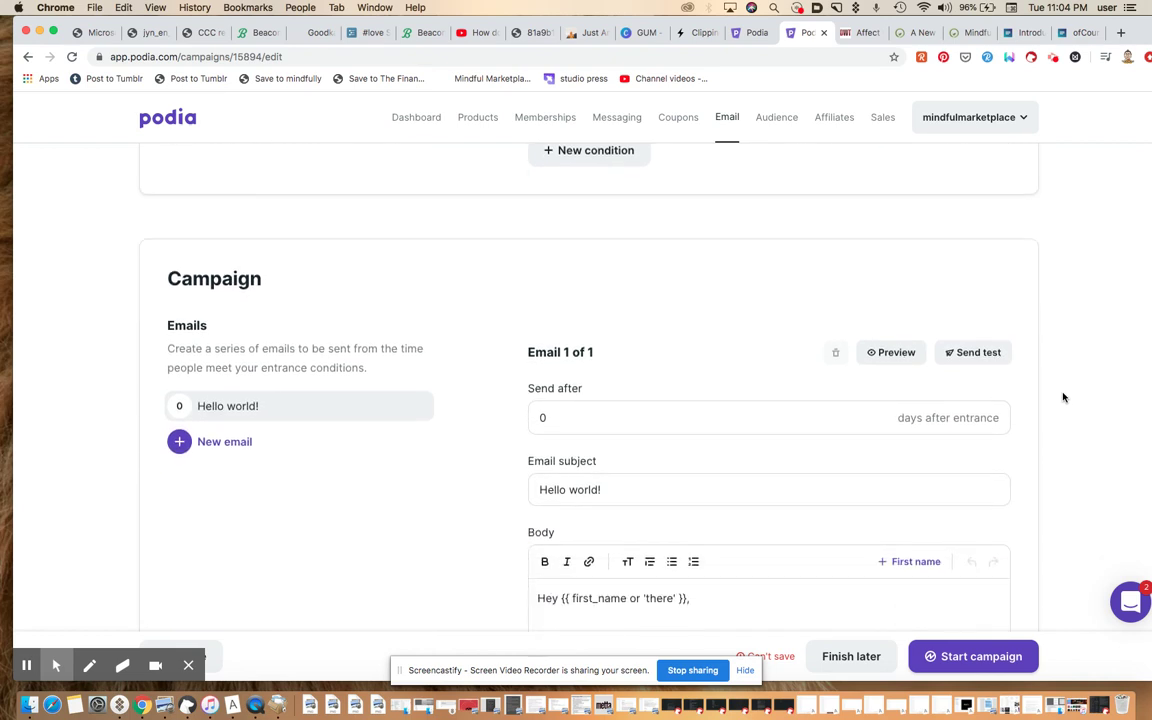
scroll(1063, 397, "down", 5)
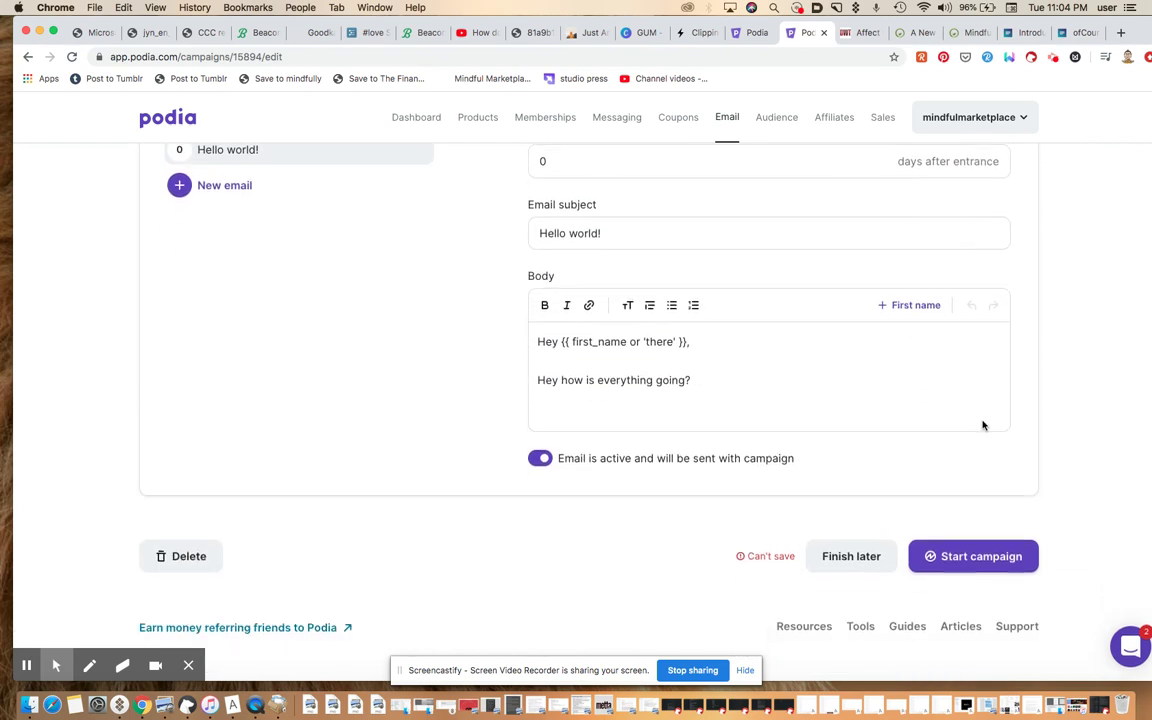
Step: Start the campaign, enrolling 71 active people, then pause it, confirming both dialogs
left_click(980, 557)
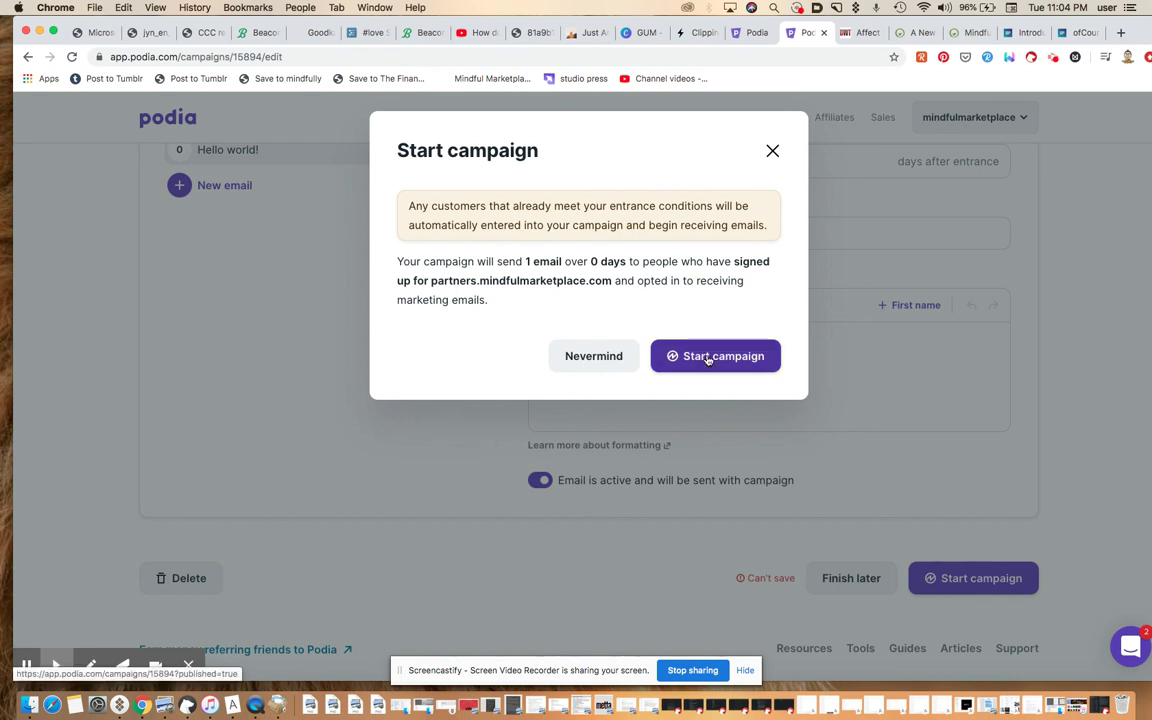
left_click(716, 360)
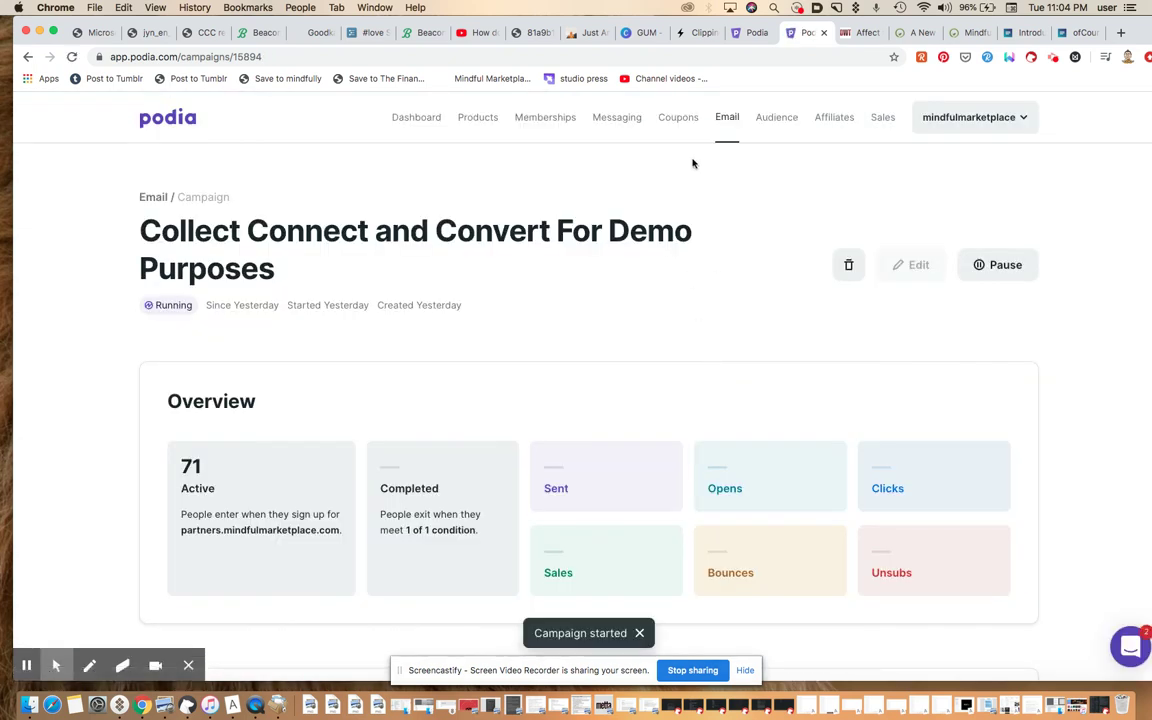
left_click(1005, 266)
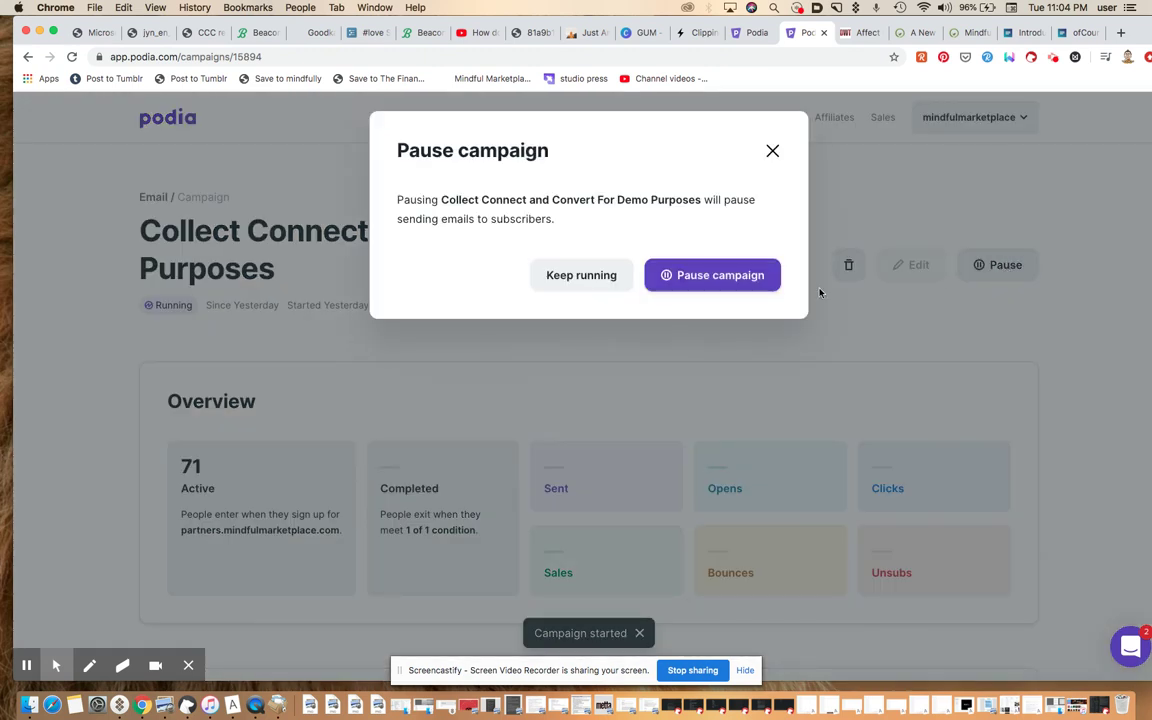
left_click(702, 276)
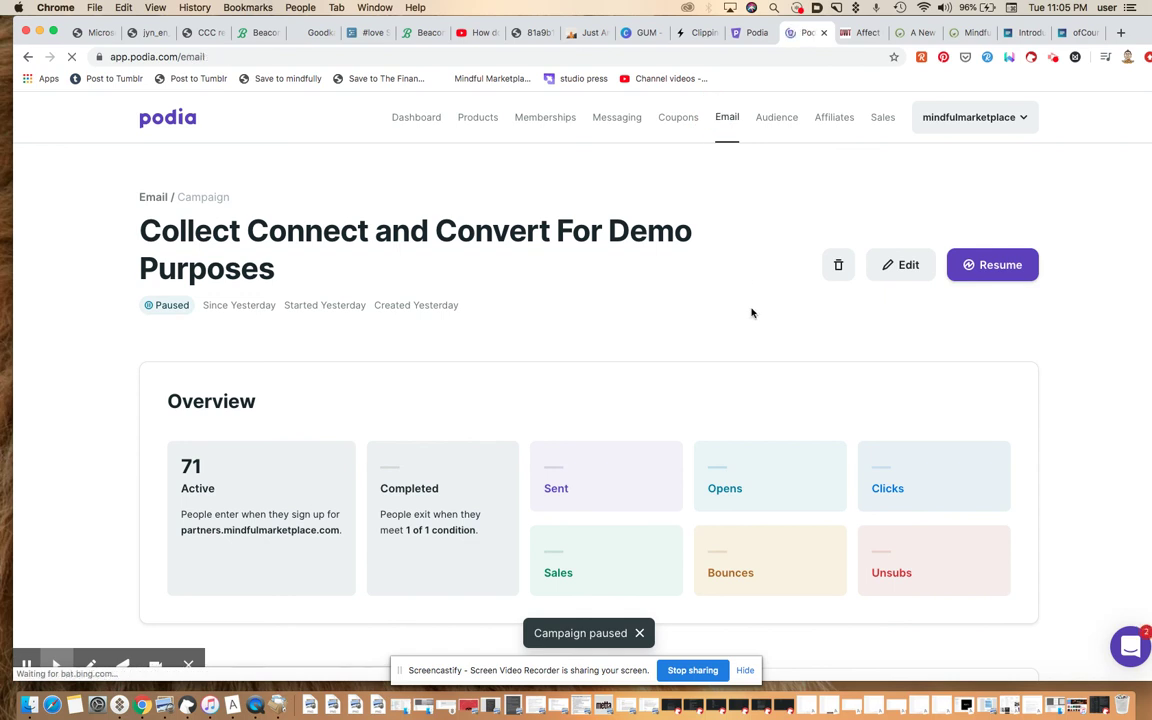
Step: Scroll the Email page to view overall totals: 81.7K sent, 20.5% open
scroll(752, 313, "down", 2)
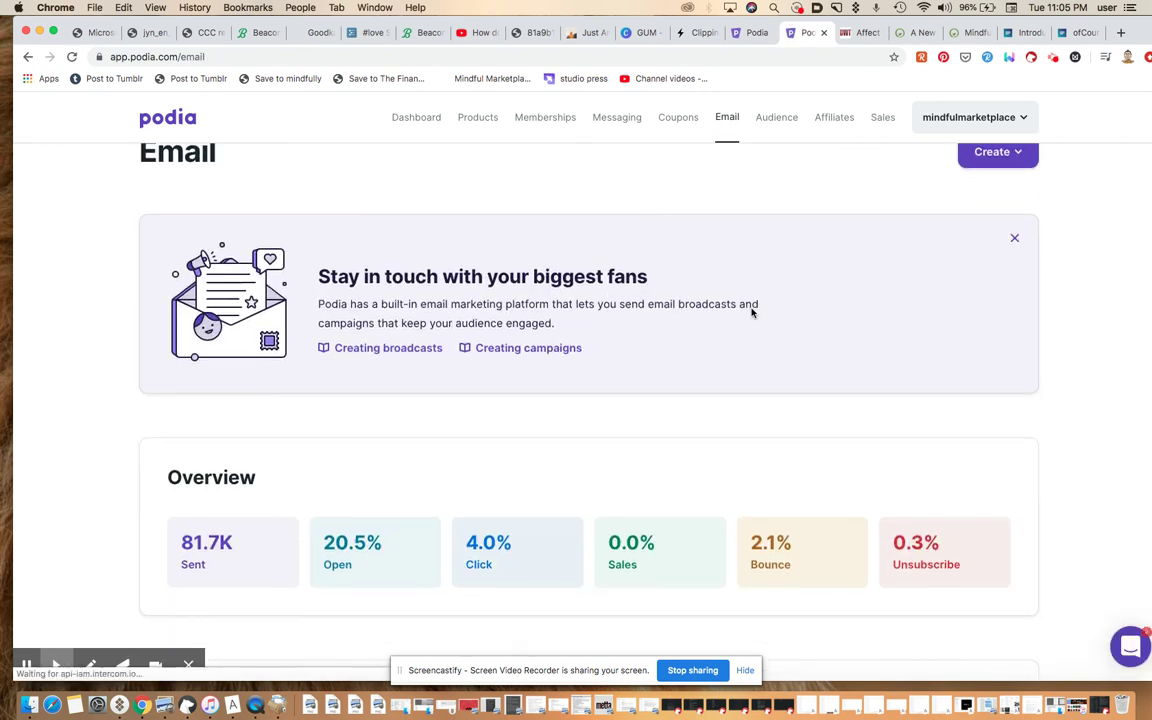